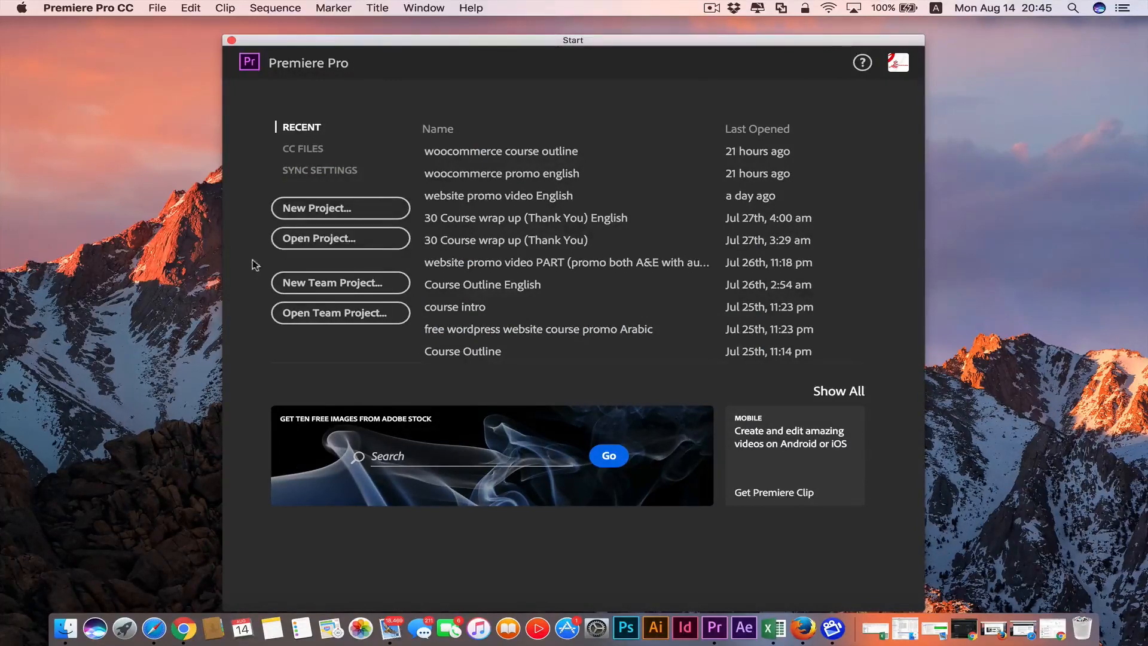
# Start a new project and name it "Adope Premiere course training".
pyautogui.click(306, 209)
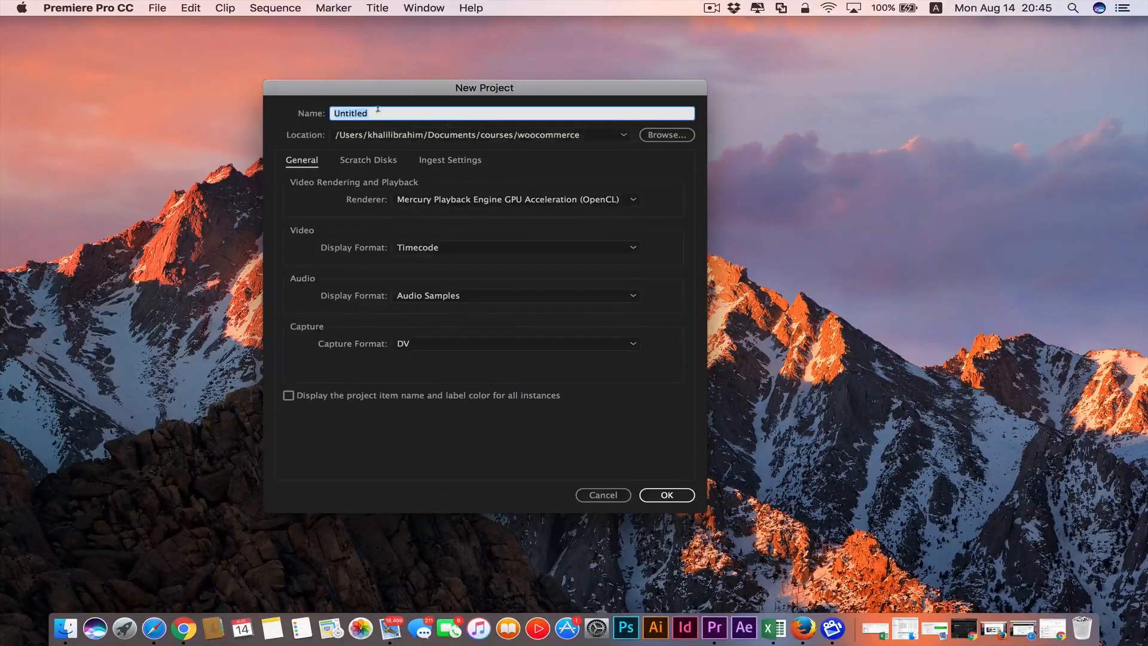
pyautogui.write('A')
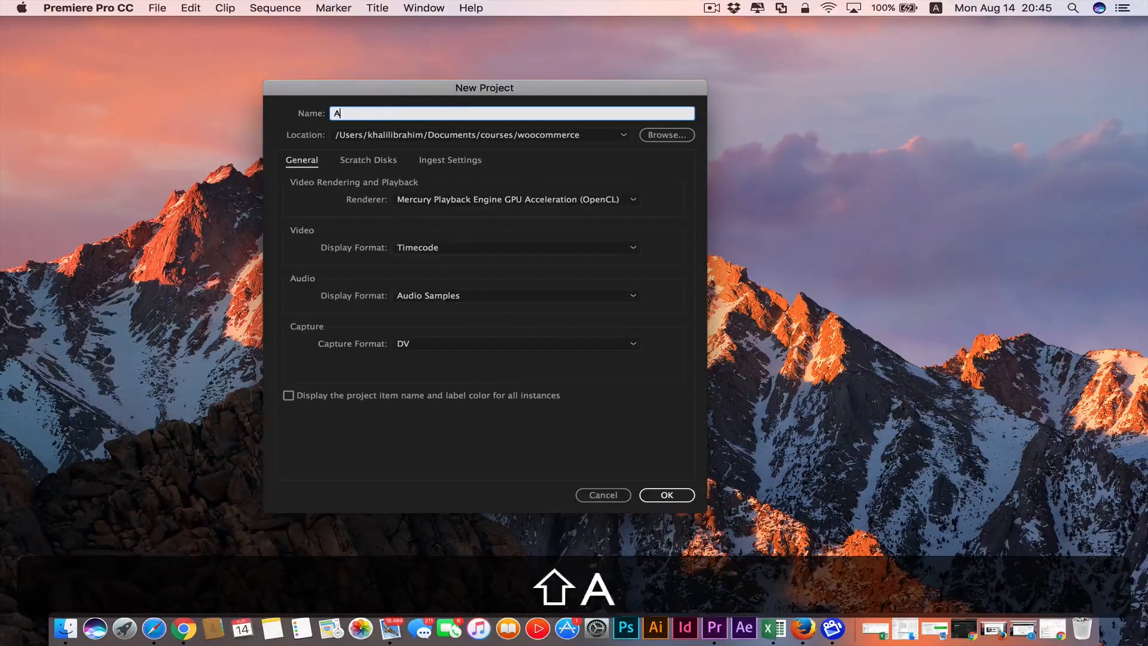
pyautogui.write('dope Premiere course training')
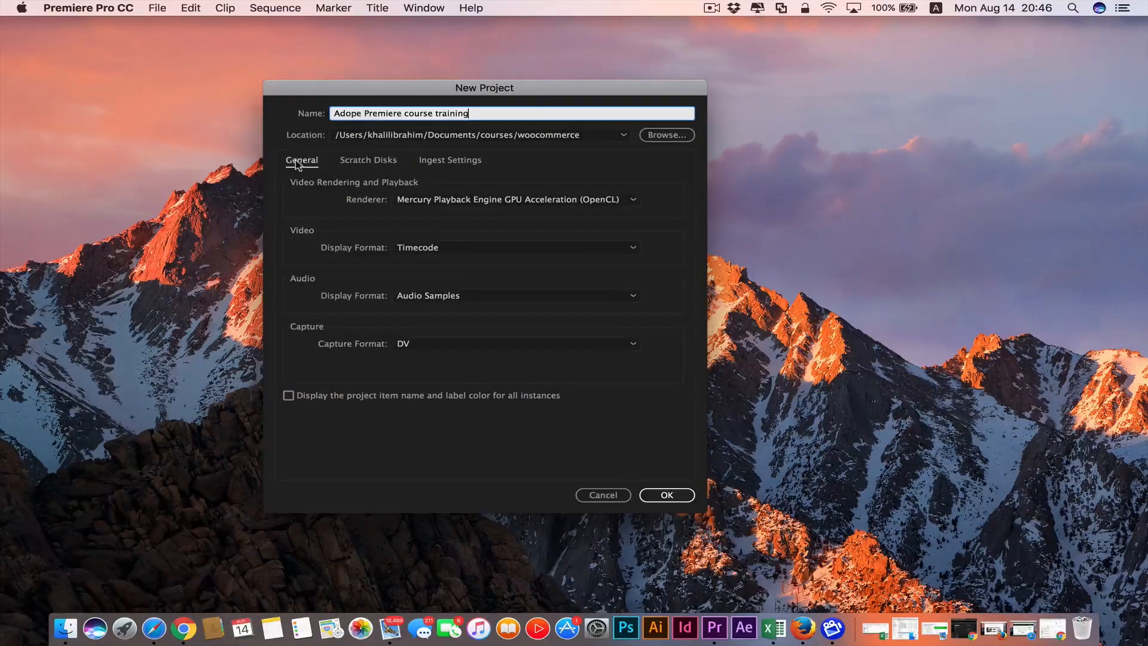
# Review the available renderer and video display format options for the new project, keeping the default choices.
pyautogui.click(634, 201)
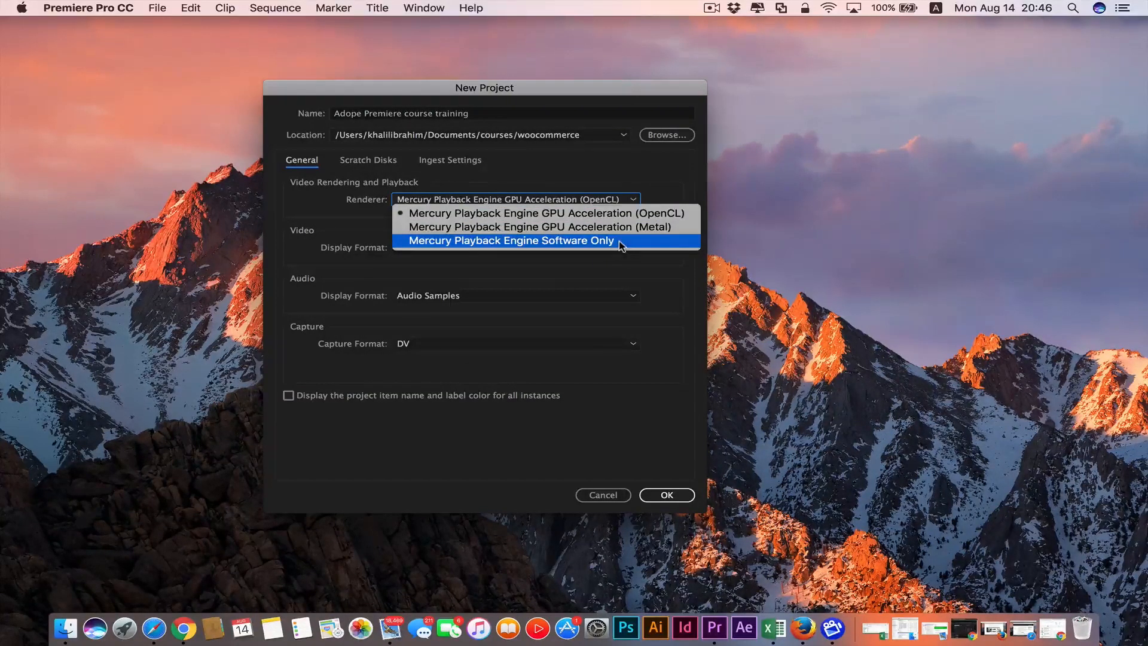
pyautogui.click(657, 203)
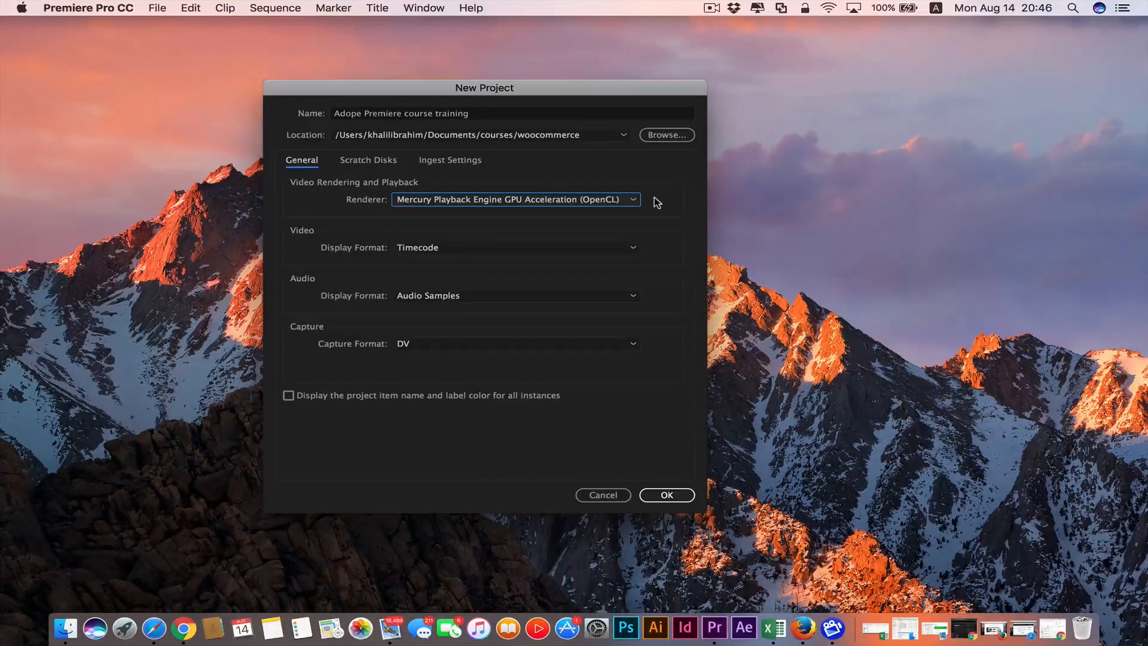
pyautogui.click(627, 252)
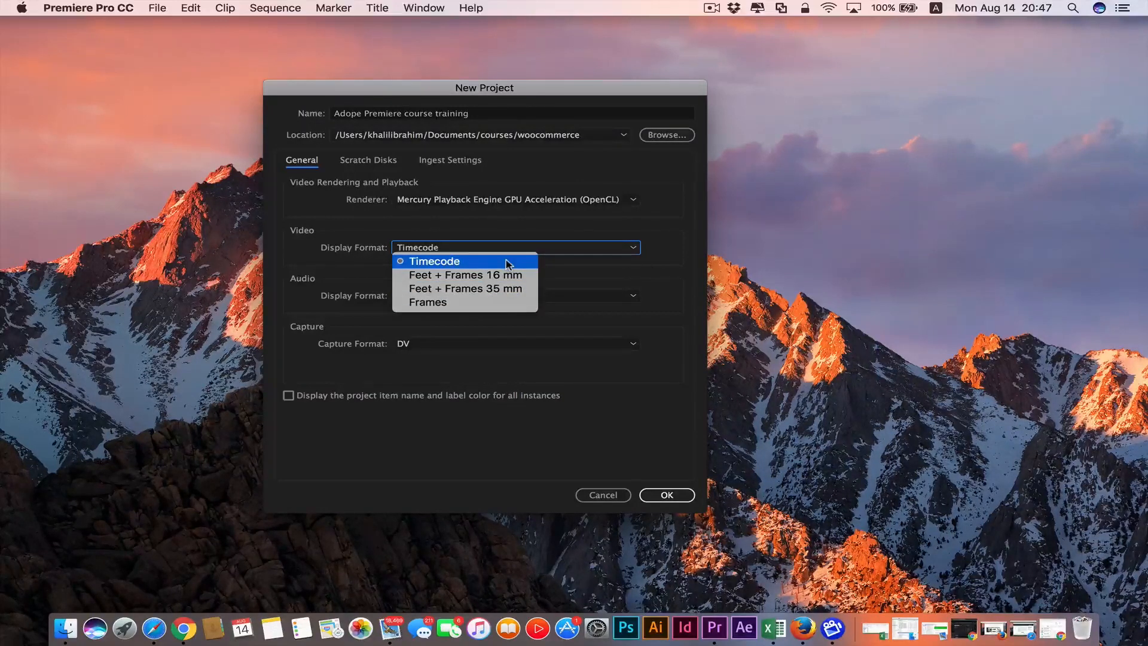
pyautogui.click(680, 257)
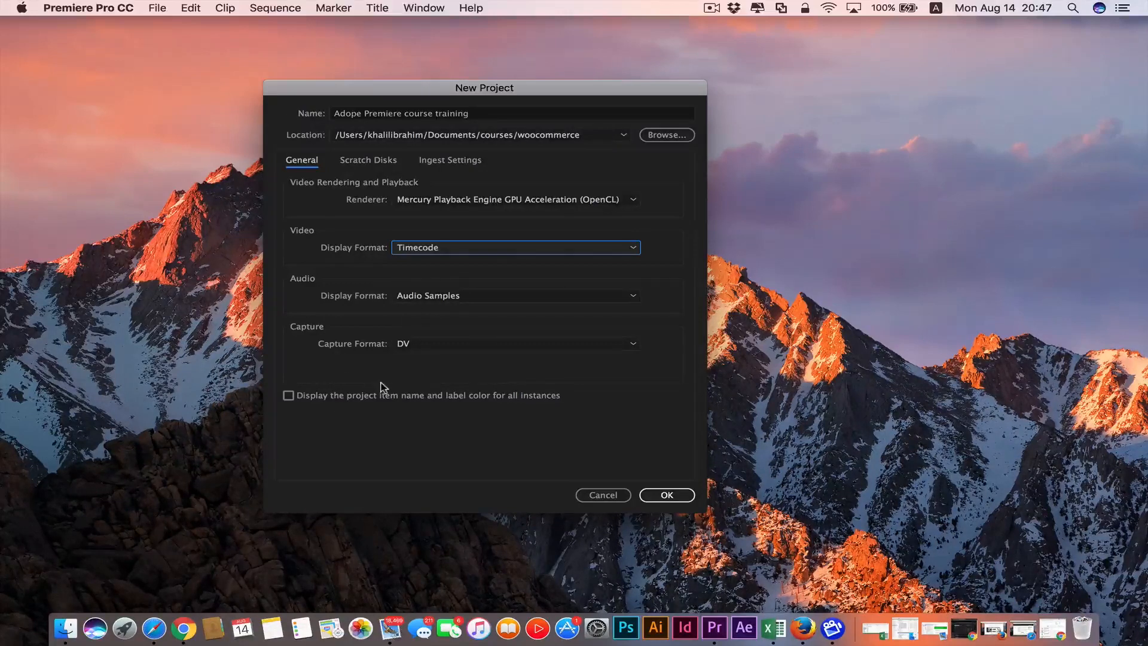
# Check the new project's scratch disk locations and create the project with the default settings.
pyautogui.click(369, 160)
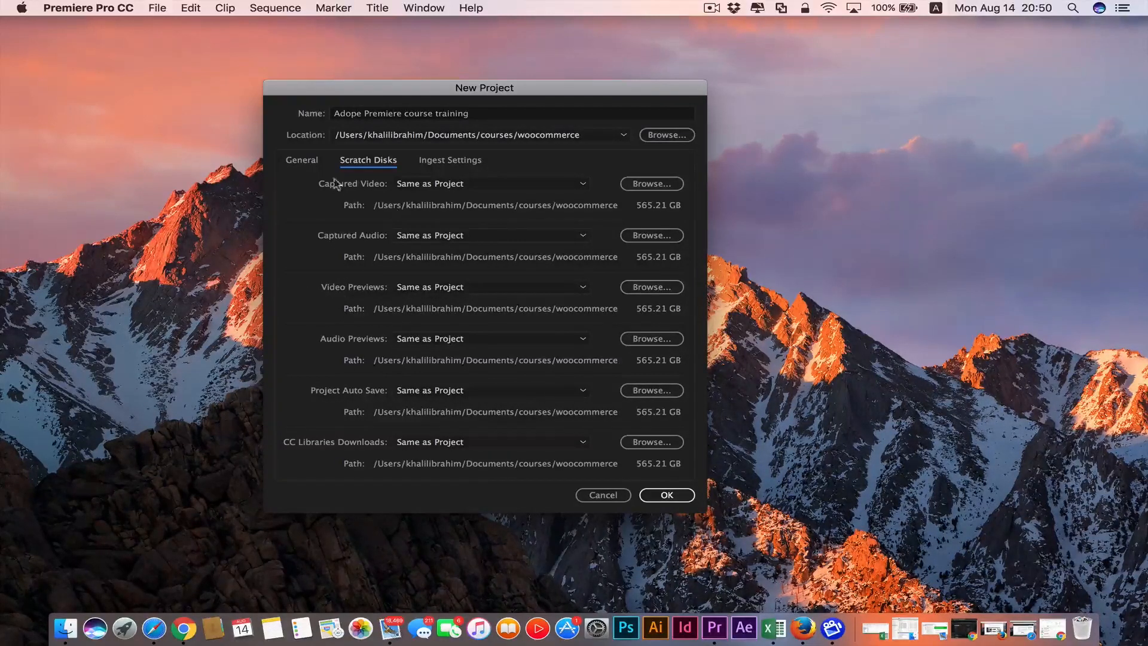
pyautogui.click(297, 158)
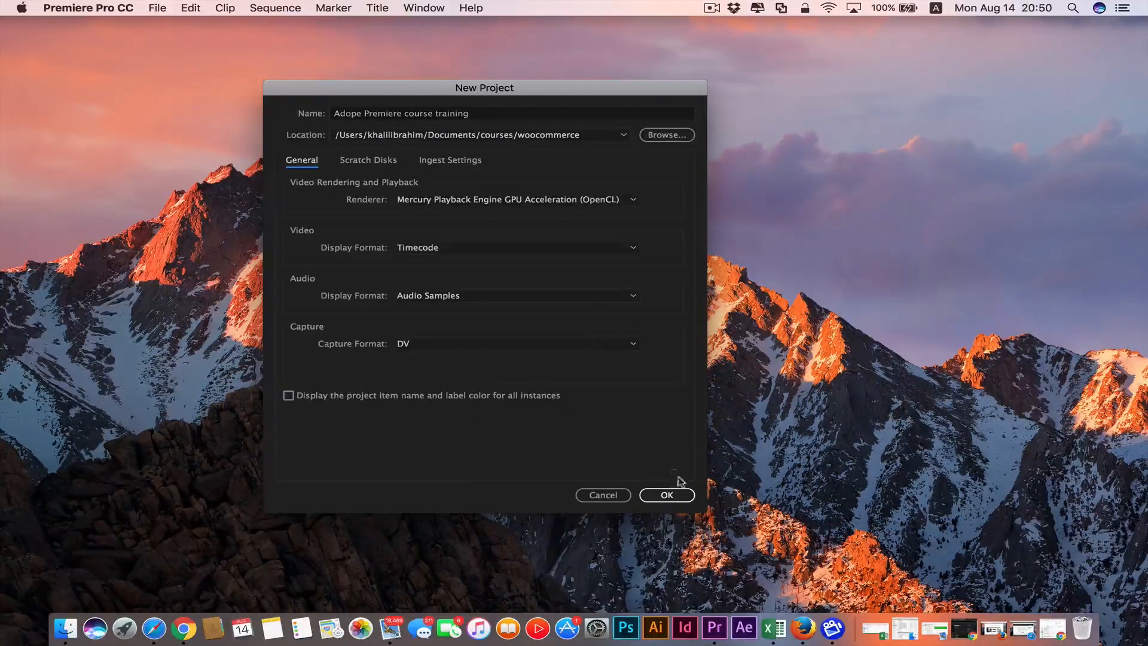
pyautogui.click(675, 495)
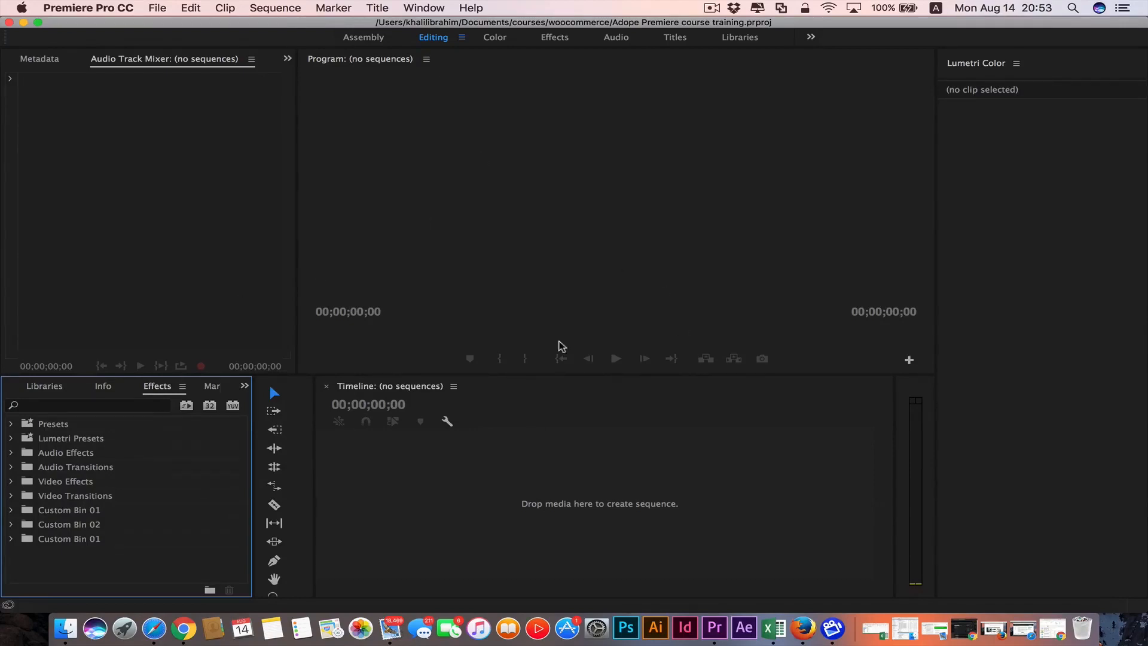
# Apply the Editing workspace to the new project.
pyautogui.click(424, 8)
pyautogui.moveTo(430, 25)
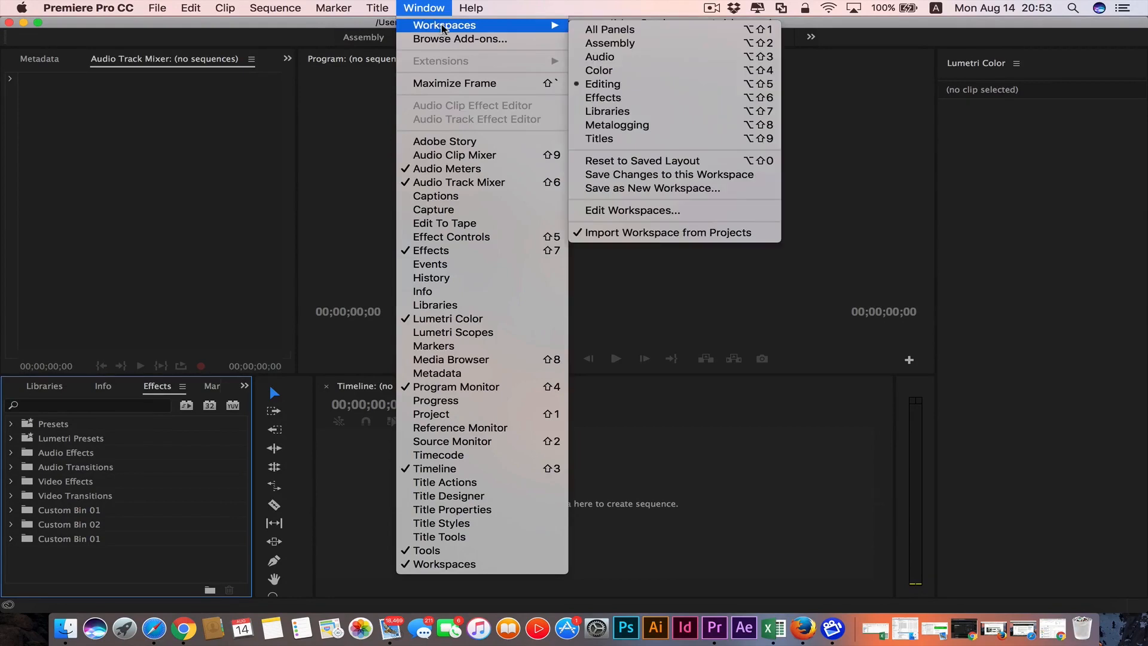
pyautogui.click(610, 84)
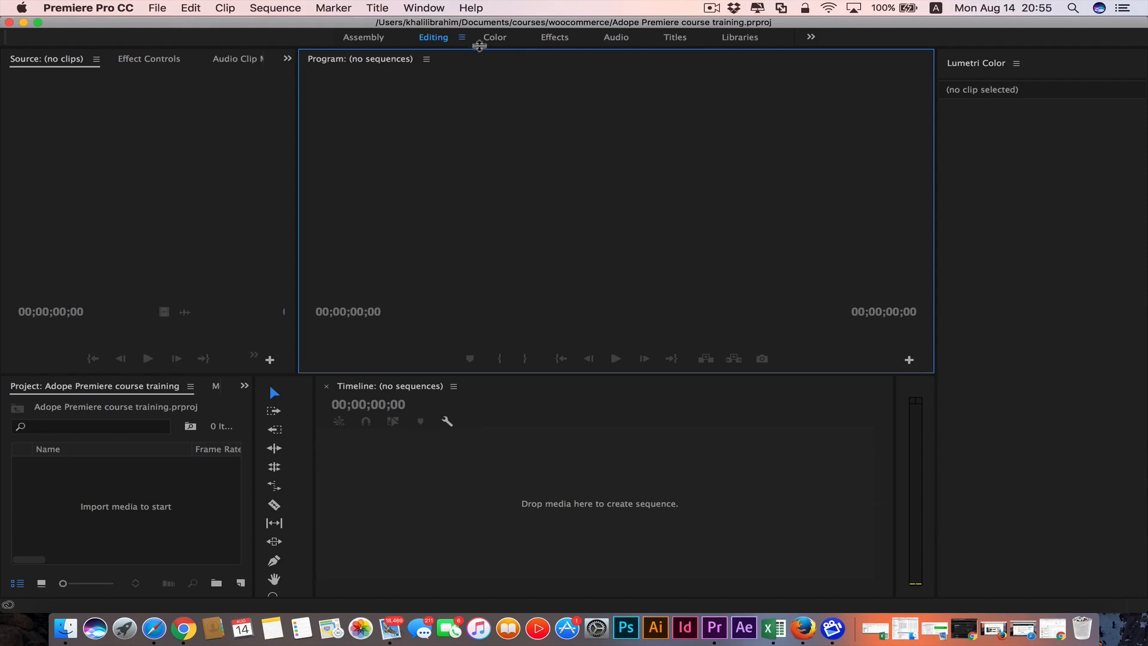
# Preview the Color, Effects and Audio workspaces, and return to the Editing workspace.
pyautogui.click(496, 40)
pyautogui.click(547, 40)
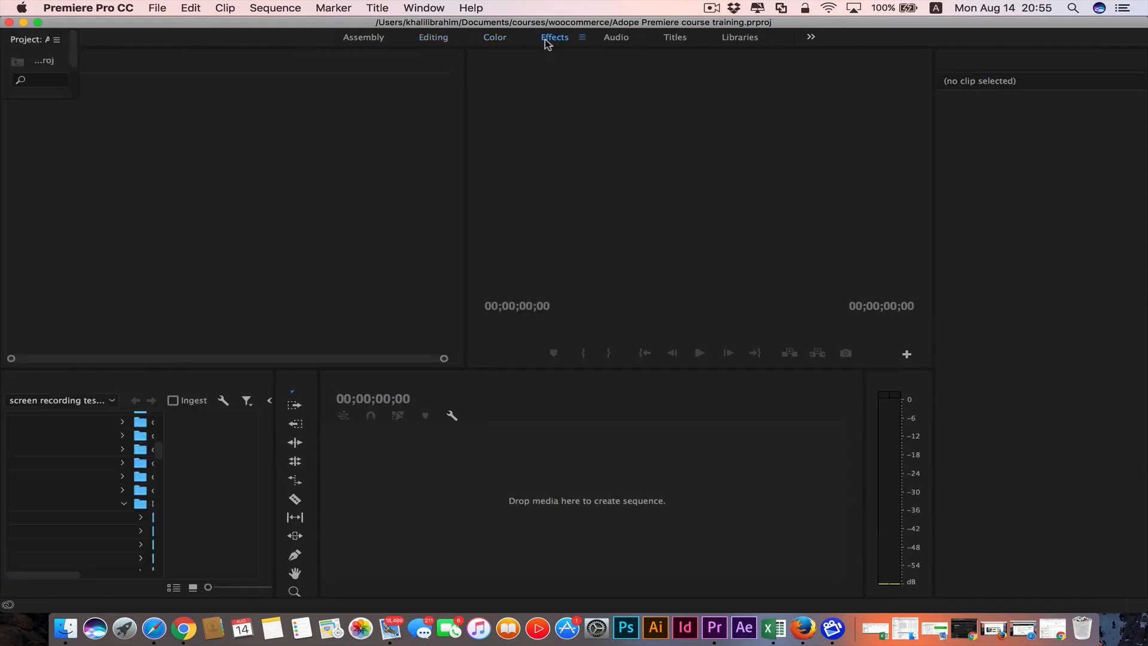
pyautogui.click(501, 42)
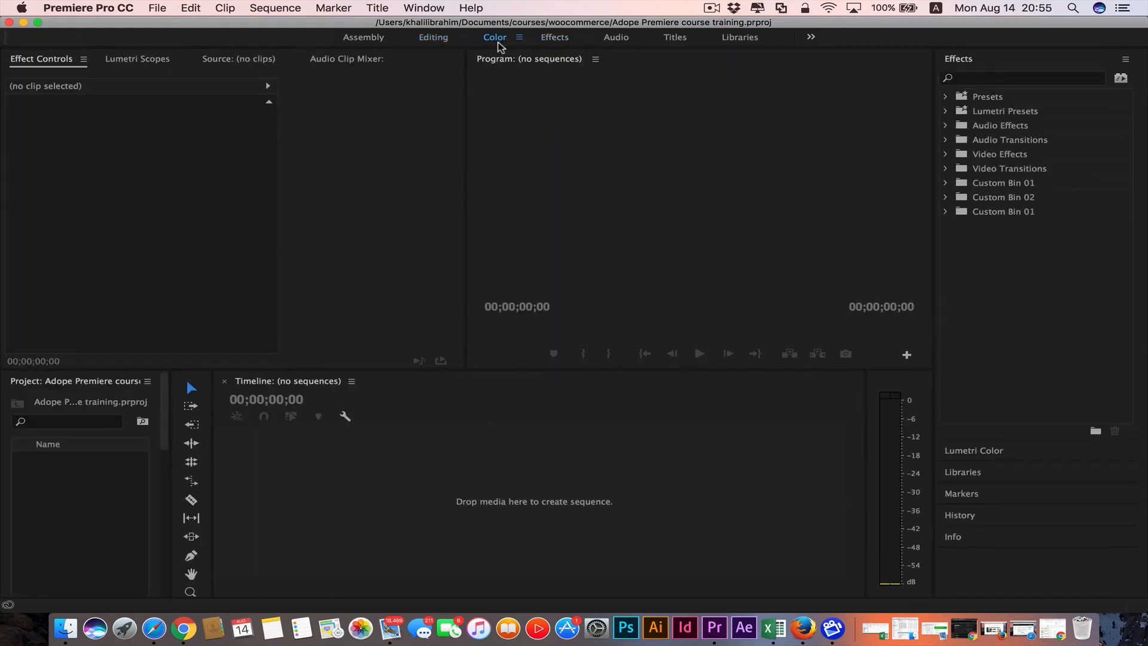
pyautogui.click(633, 43)
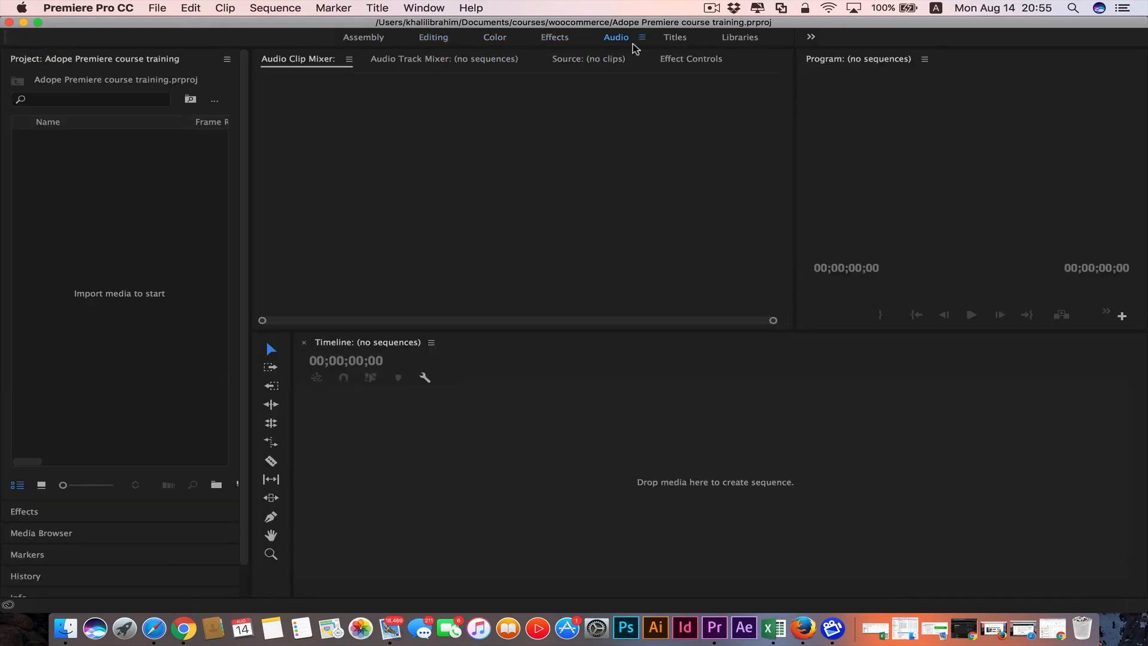
pyautogui.click(435, 40)
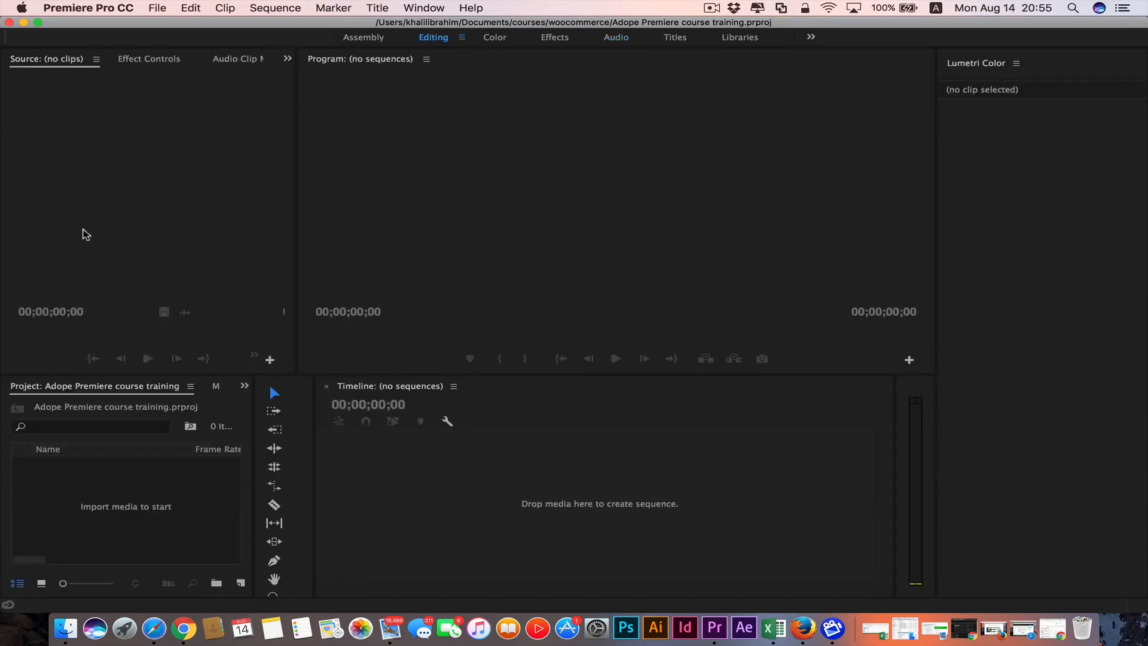
# Look over the list of panels that can be shown or hidden in the workspace.
pyautogui.click(431, 9)
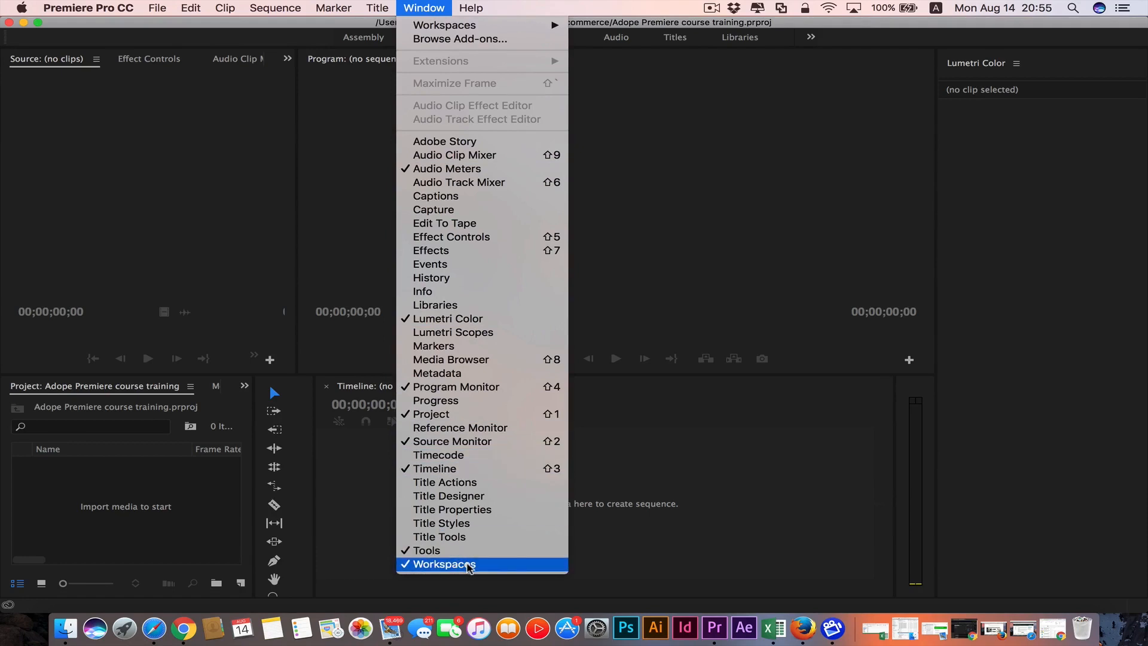
pyautogui.click(347, 265)
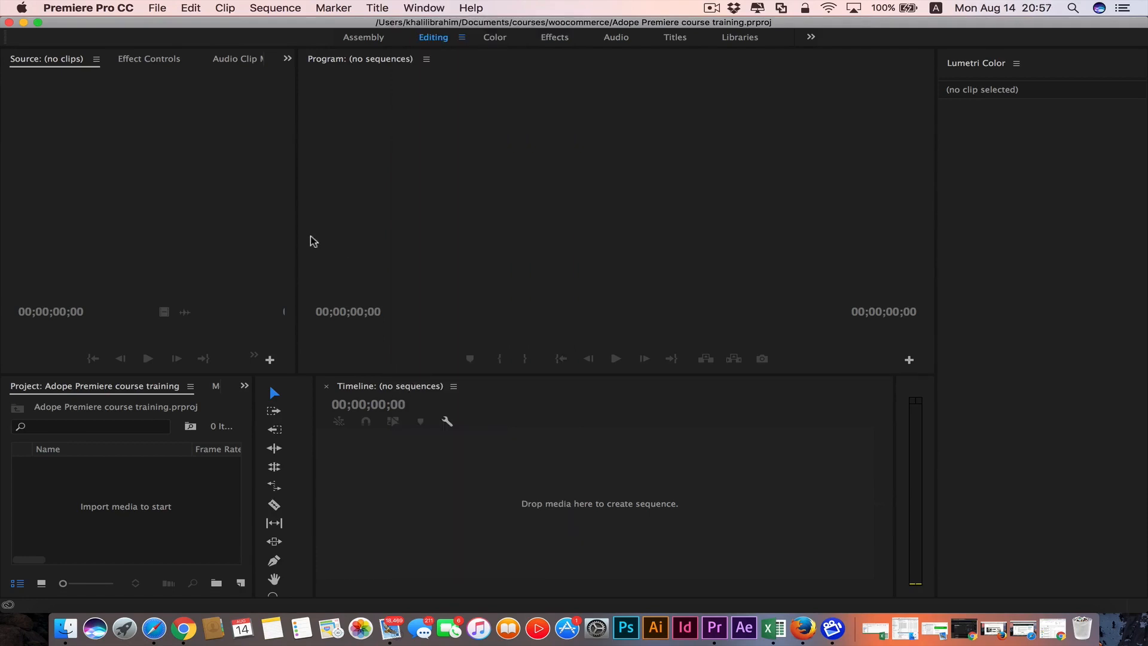
# Open the recent project "woocommerce promo english.prproj".
pyautogui.click(157, 8)
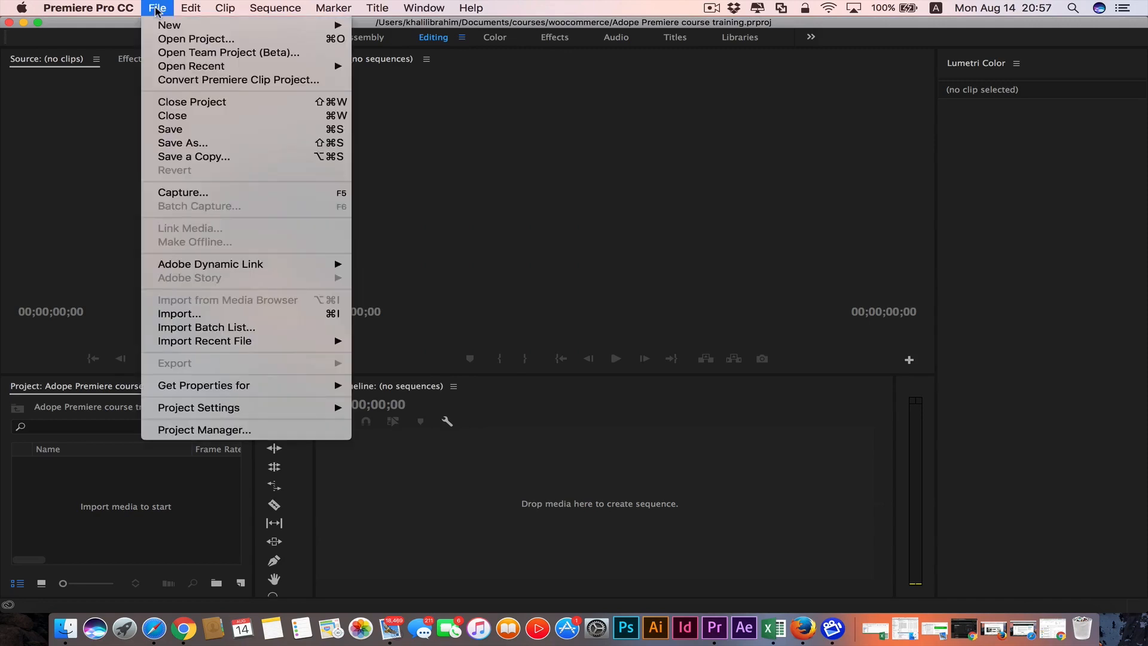
pyautogui.moveTo(230, 67)
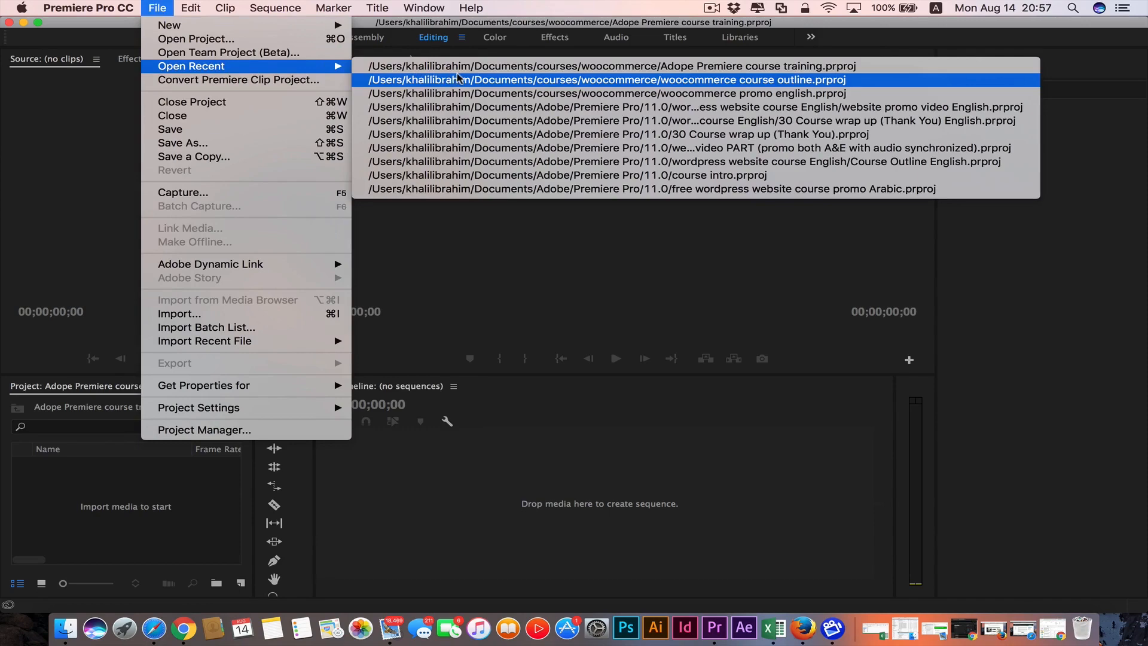
pyautogui.click(477, 93)
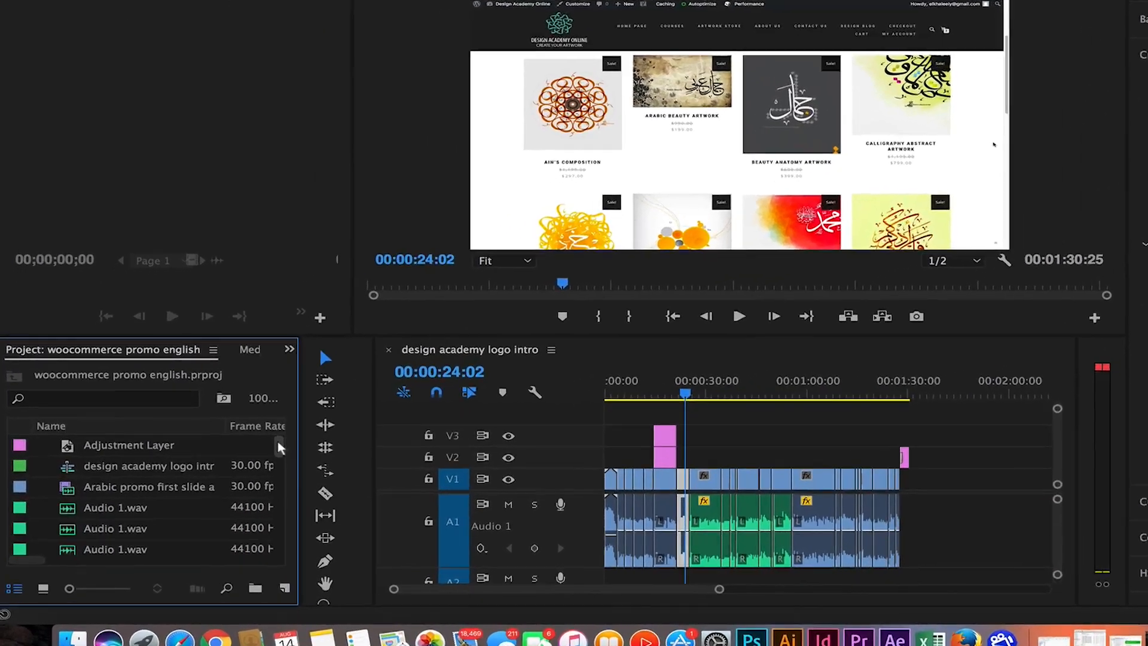
# Examine the sequences, images, videos and audio files stored in the project's media list.
pyautogui.scroll(-5, 234, 478)
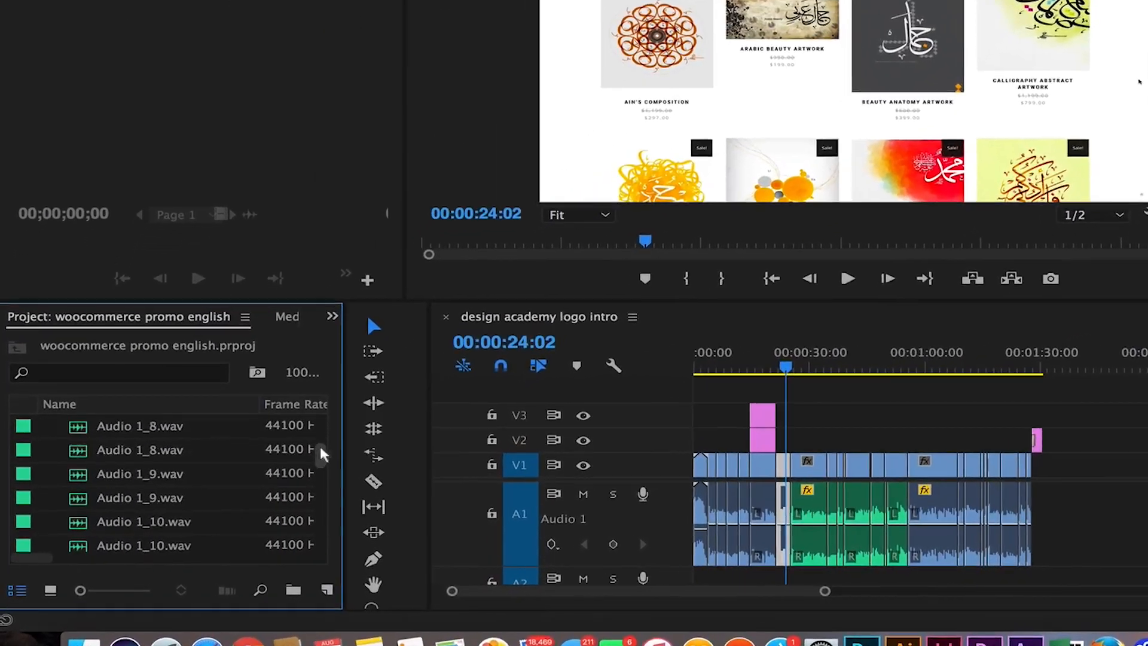
pyautogui.scroll(5, 239, 460)
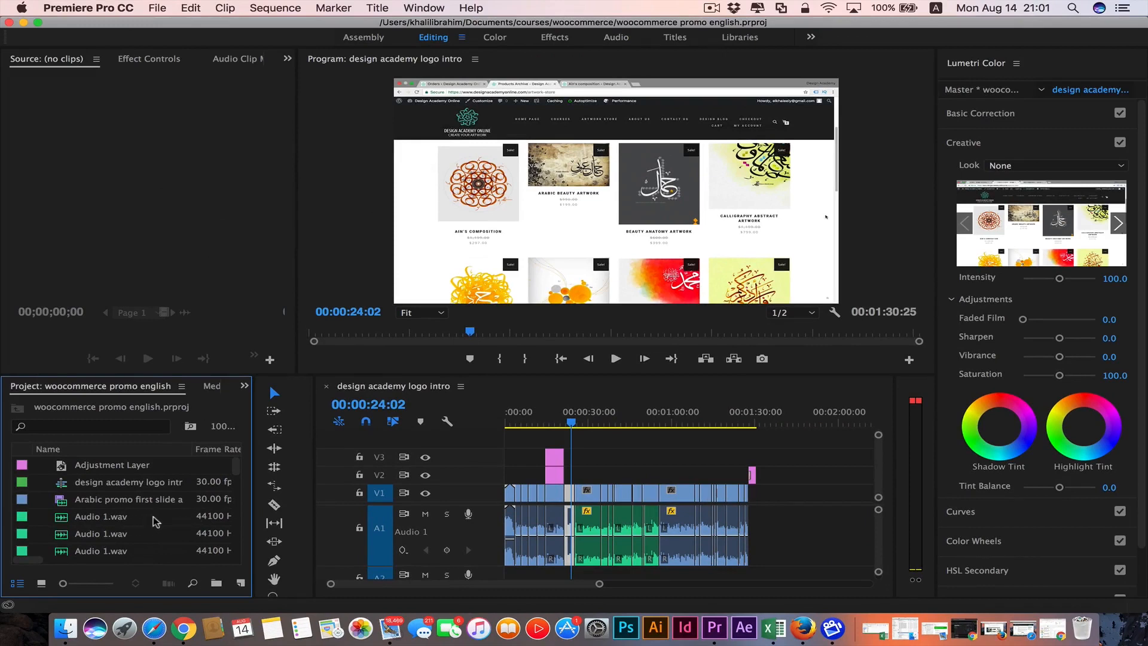
pyautogui.scroll(-5, 203, 529)
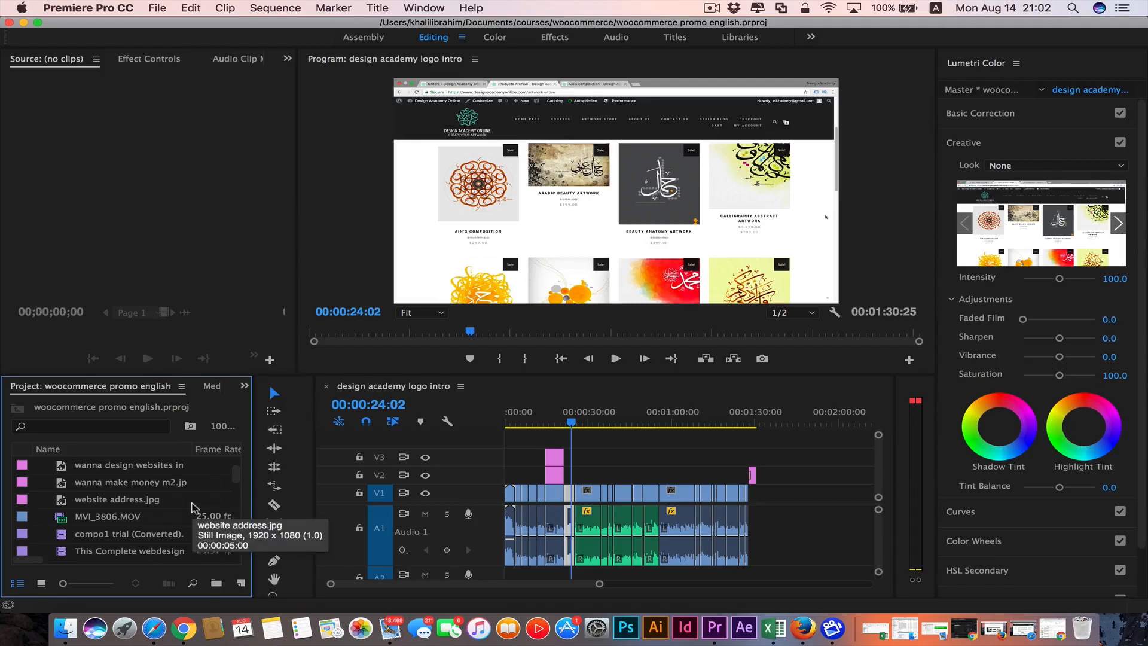
pyautogui.scroll(-5, 192, 507)
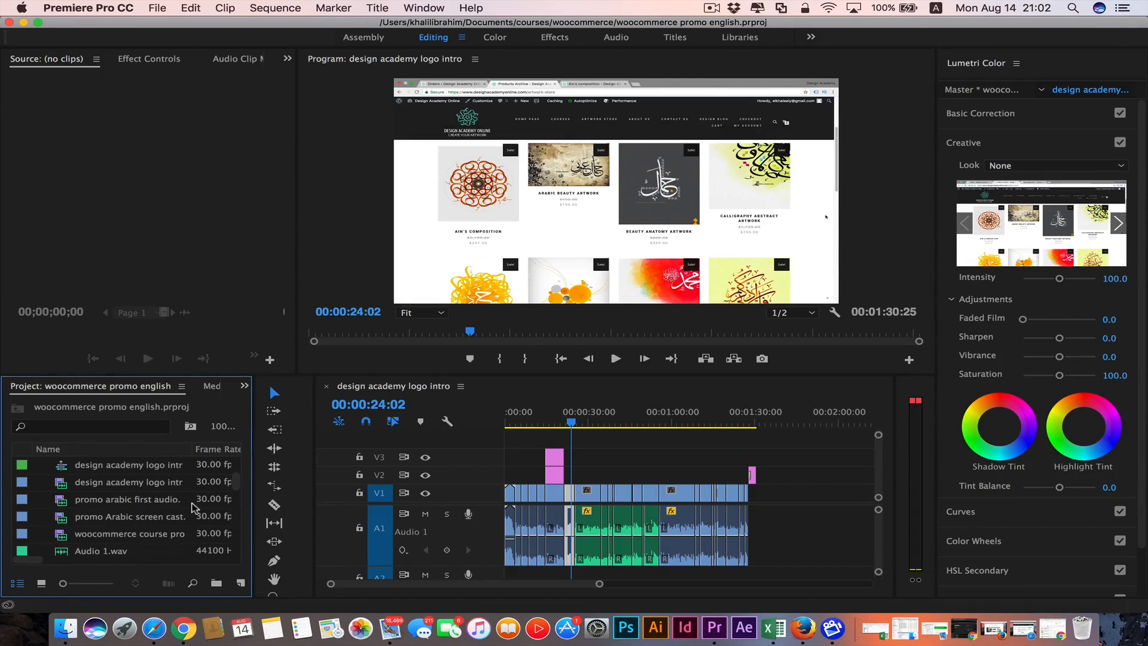
pyautogui.scroll(-5, 192, 508)
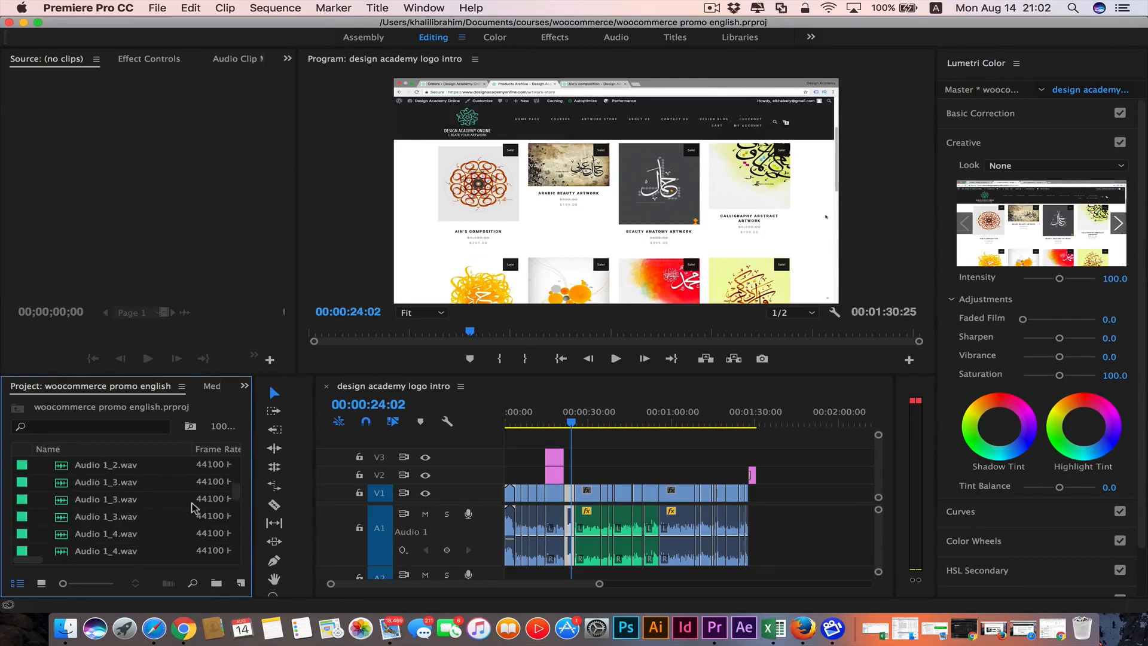
pyautogui.scroll(5, 192, 507)
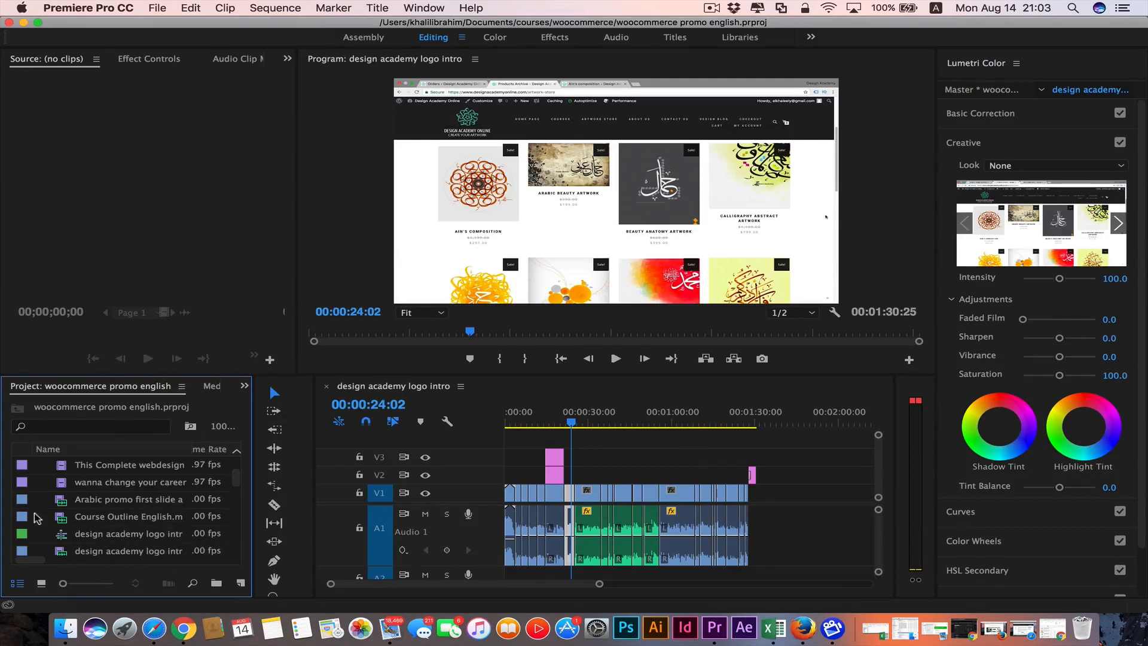
pyautogui.scroll(-2, 89, 550)
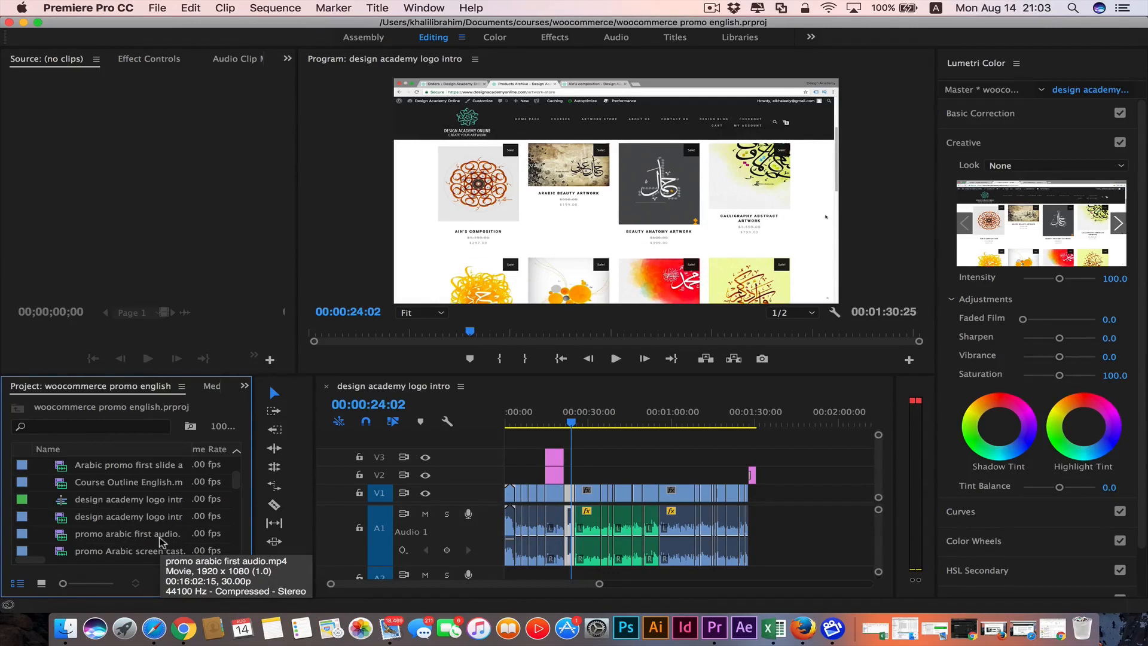
pyautogui.scroll(-5, 157, 529)
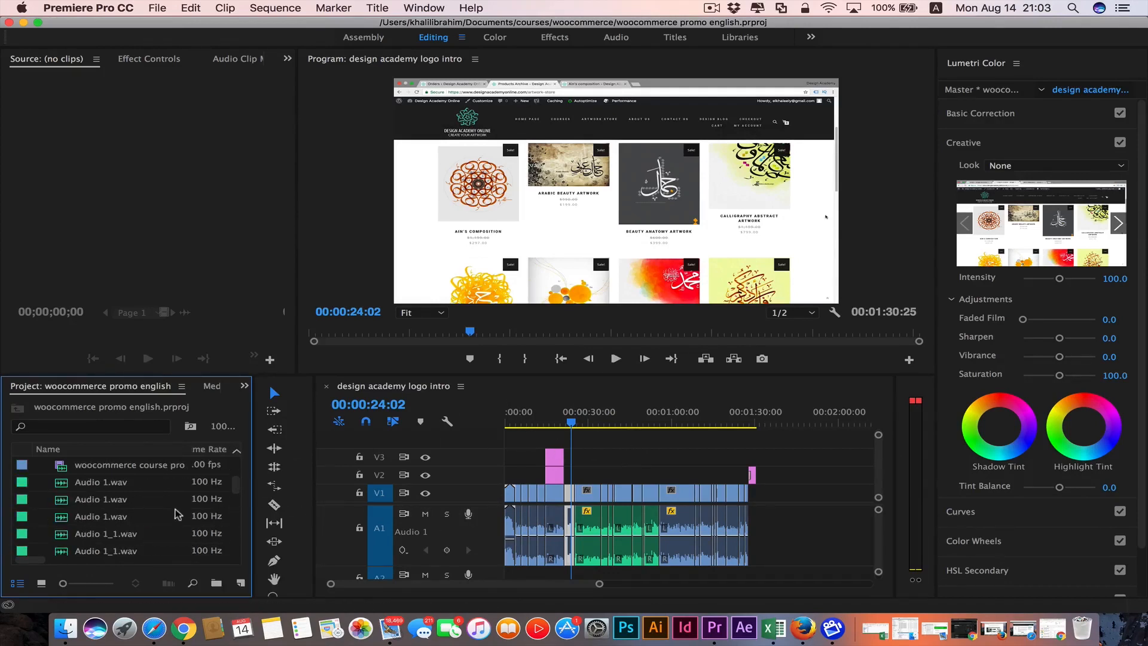
pyautogui.scroll(3, 177, 498)
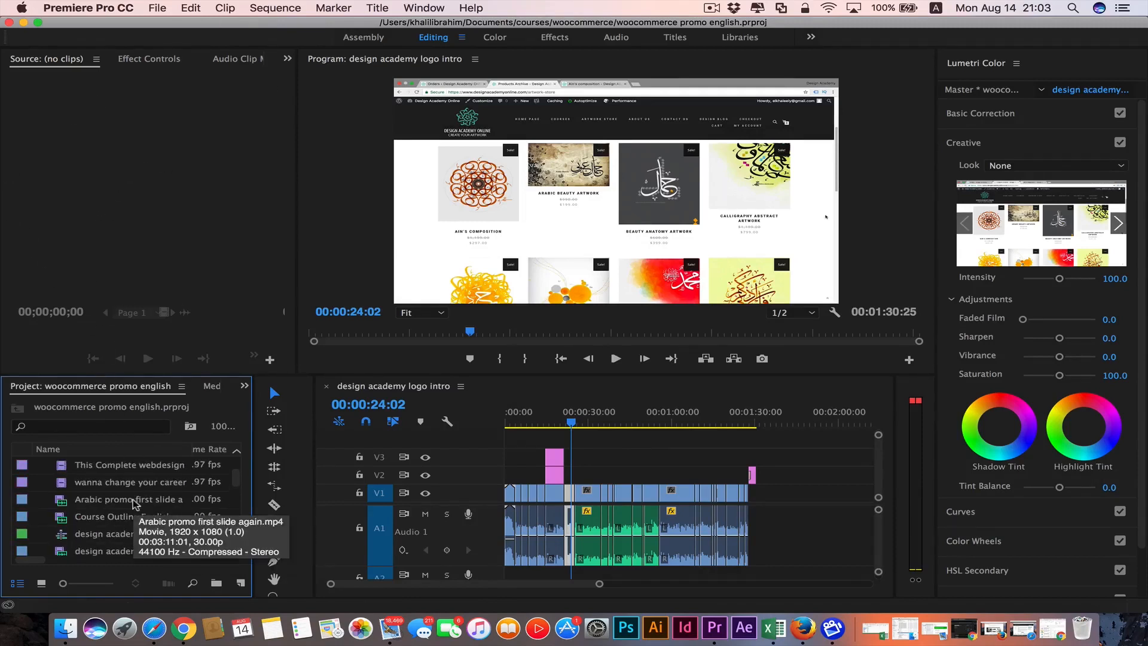
# Open the still image "website address.jpg" in the Source monitor.
pyautogui.scroll(2, 133, 504)
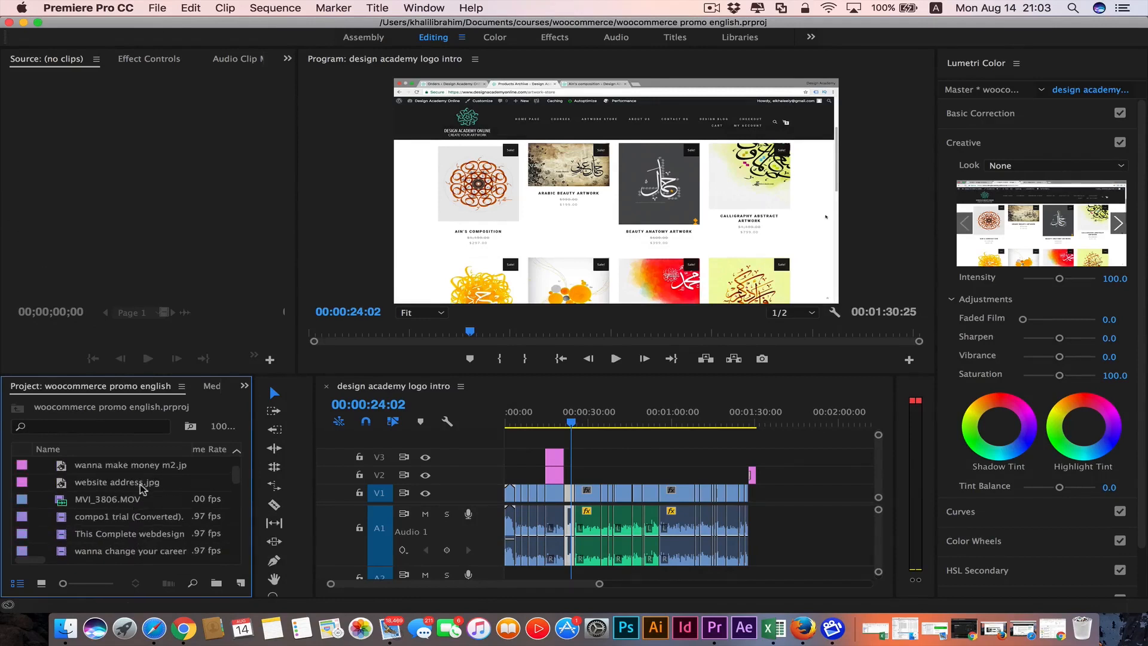
pyautogui.click(142, 486)
pyautogui.doubleClick(141, 486)
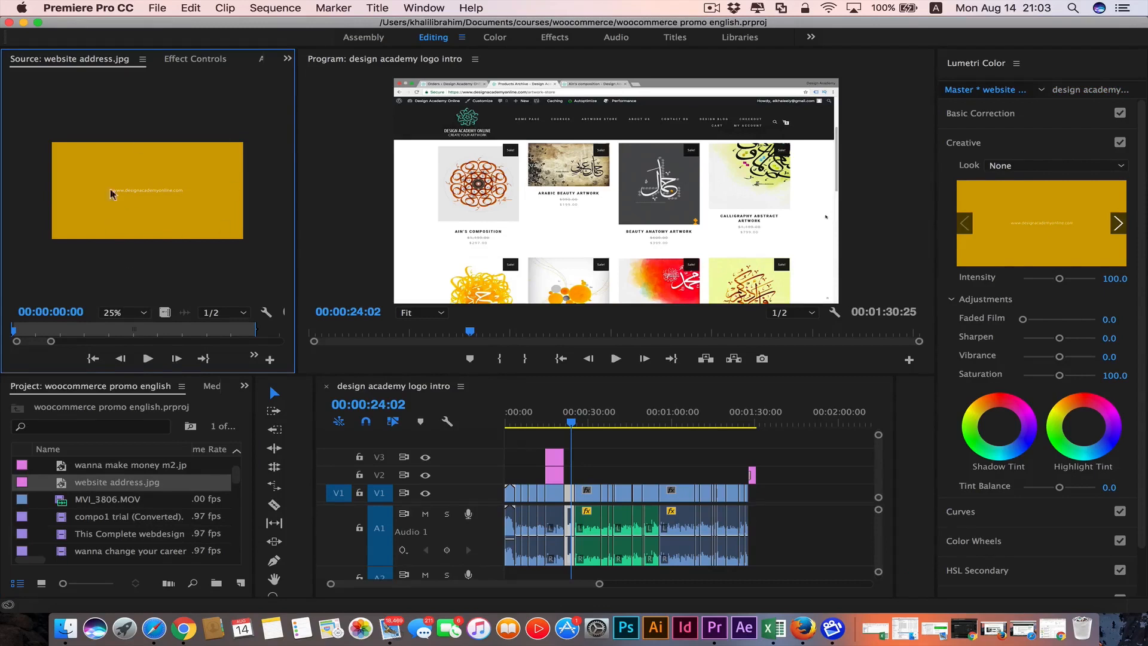
# Find the audio file "Audio 1.wav" among the project media and open it in the Source monitor.
pyautogui.scroll(-5, 156, 528)
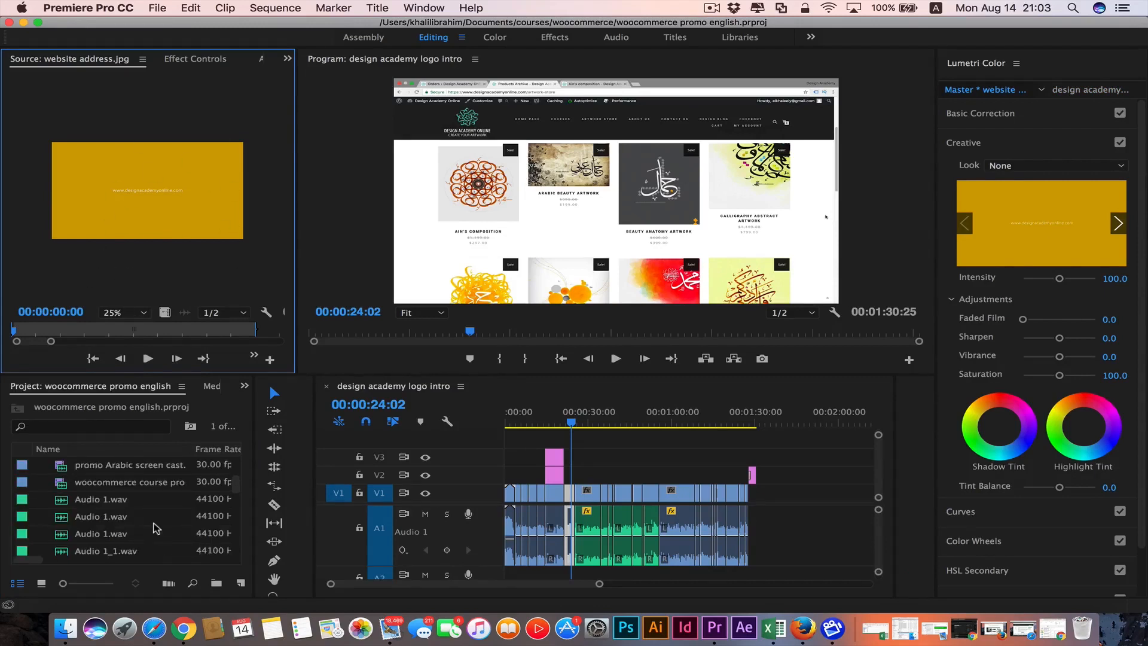
pyautogui.scroll(-2, 156, 528)
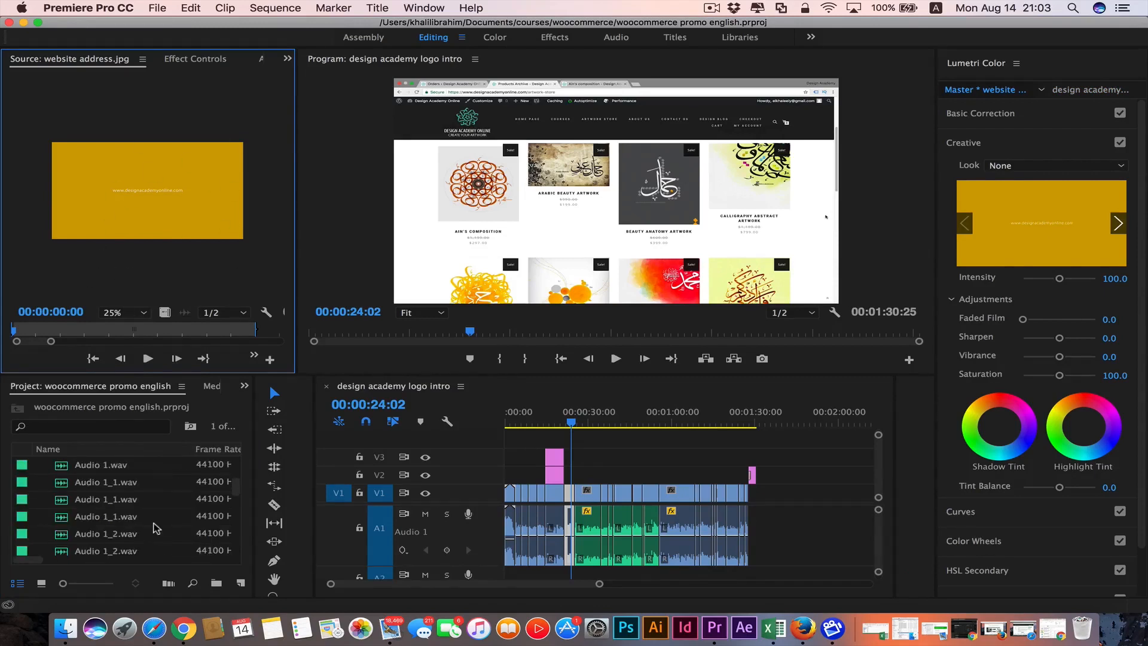
pyautogui.doubleClick(117, 471)
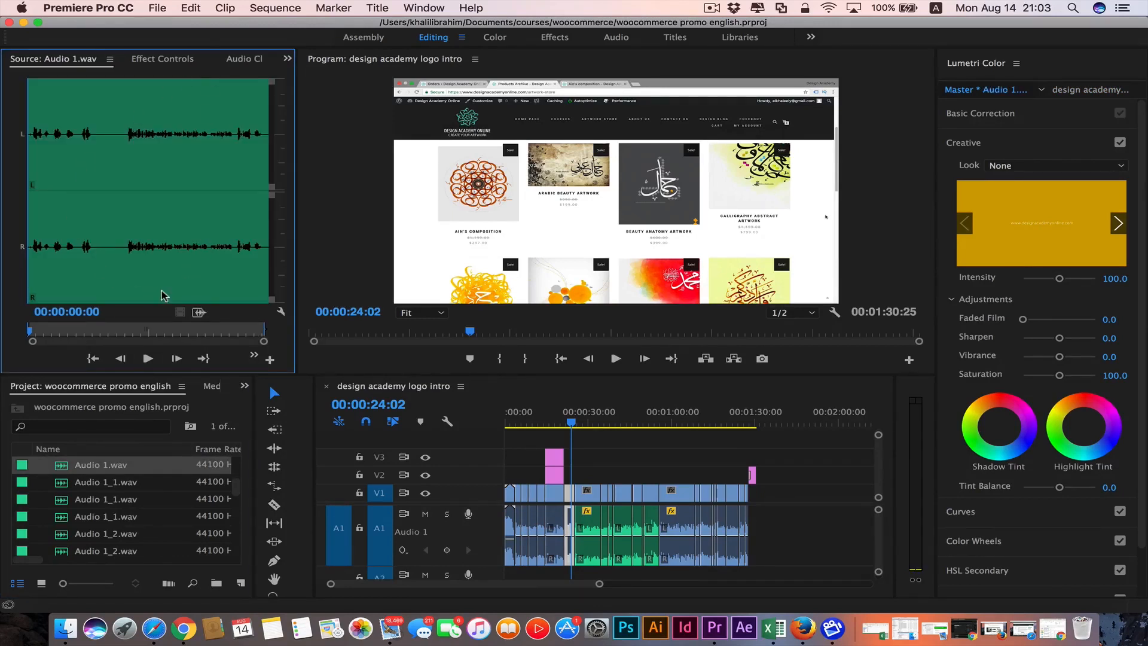
# Show the effect controls of the "Audio 1.wav" clip on track A1, followed by those of a video clip on V1.
pyautogui.scroll(3, 159, 477)
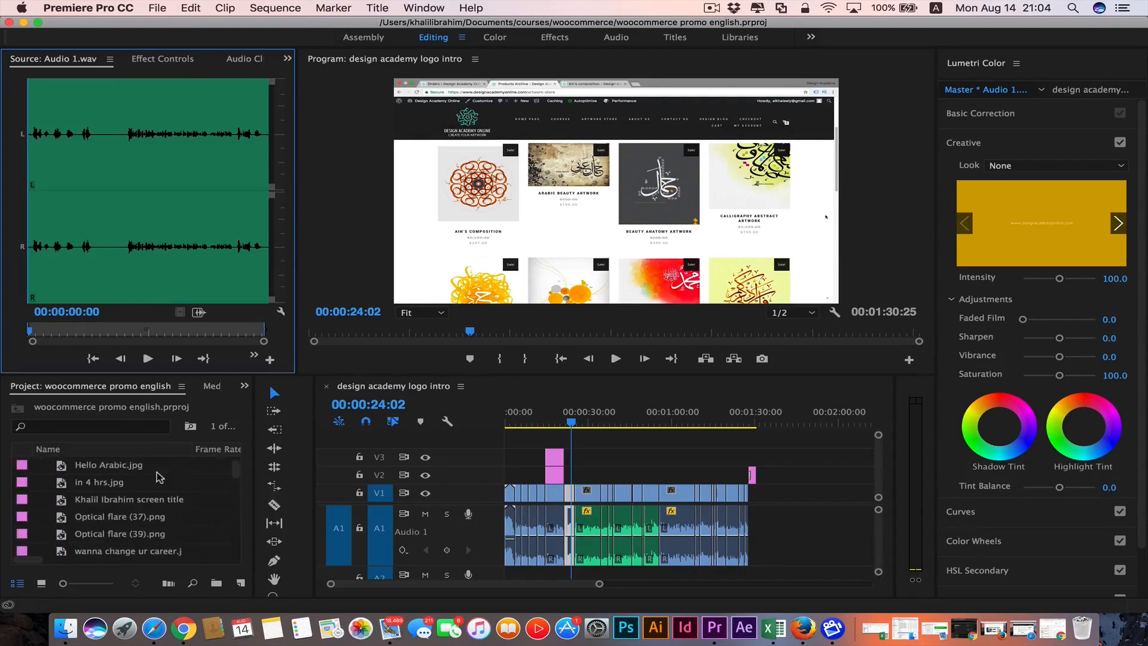
pyautogui.scroll(3, 159, 477)
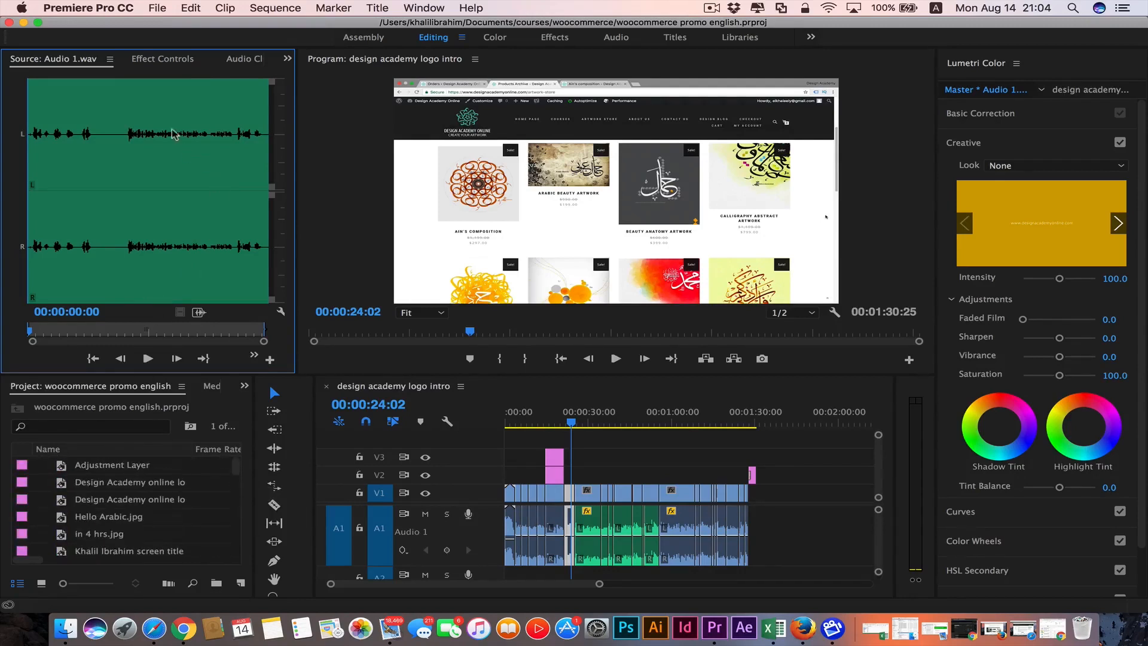
pyautogui.click(172, 60)
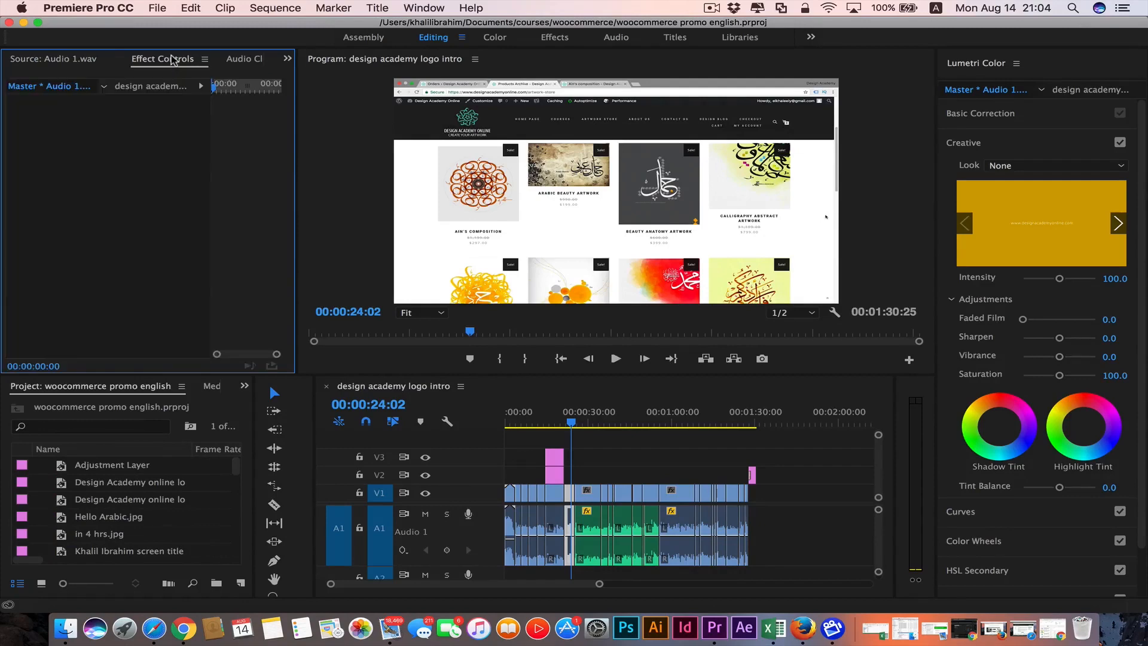
pyautogui.click(153, 482)
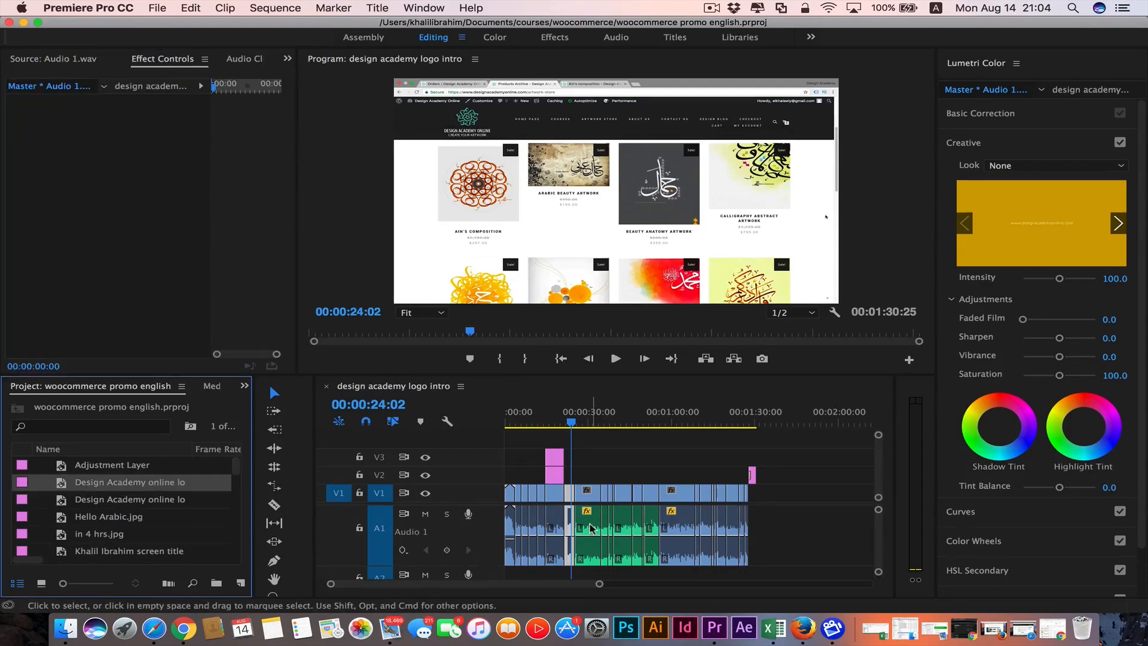
pyautogui.click(590, 528)
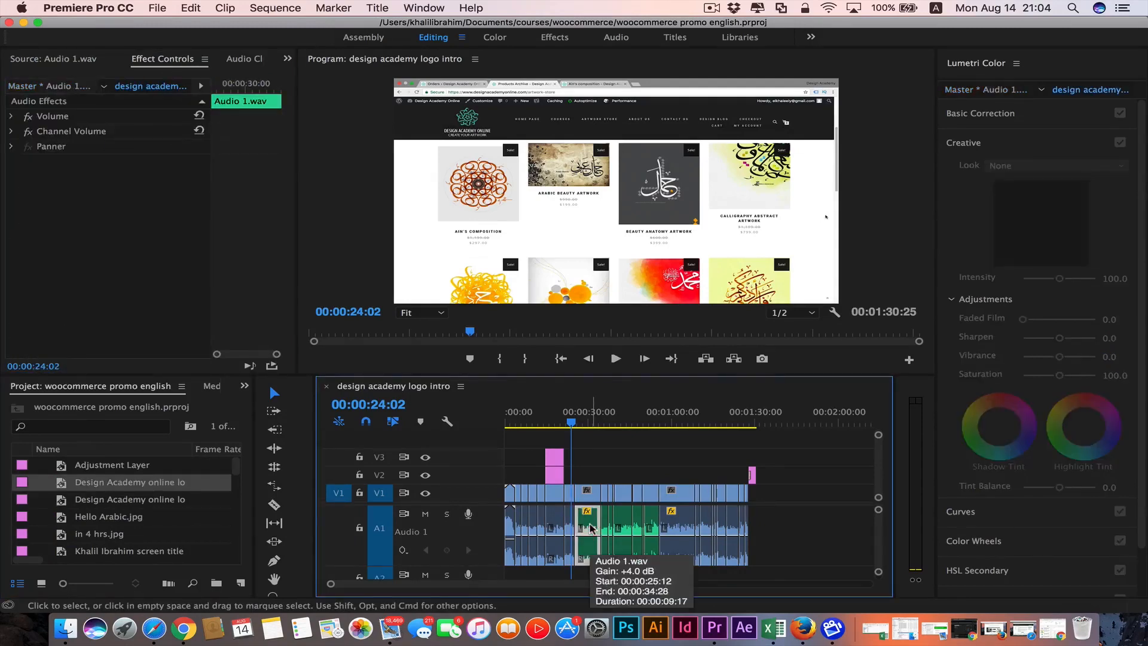
pyautogui.click(625, 493)
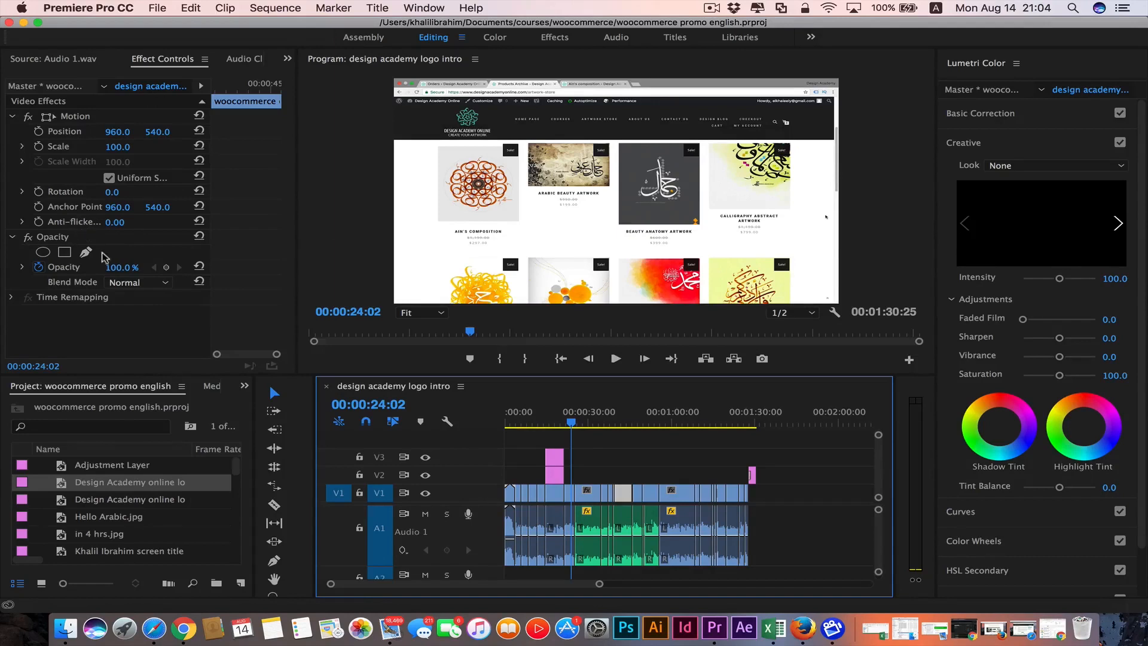
# View the effect and transition categories in the Effects panel, and return to the project's media list.
pyautogui.click(245, 387)
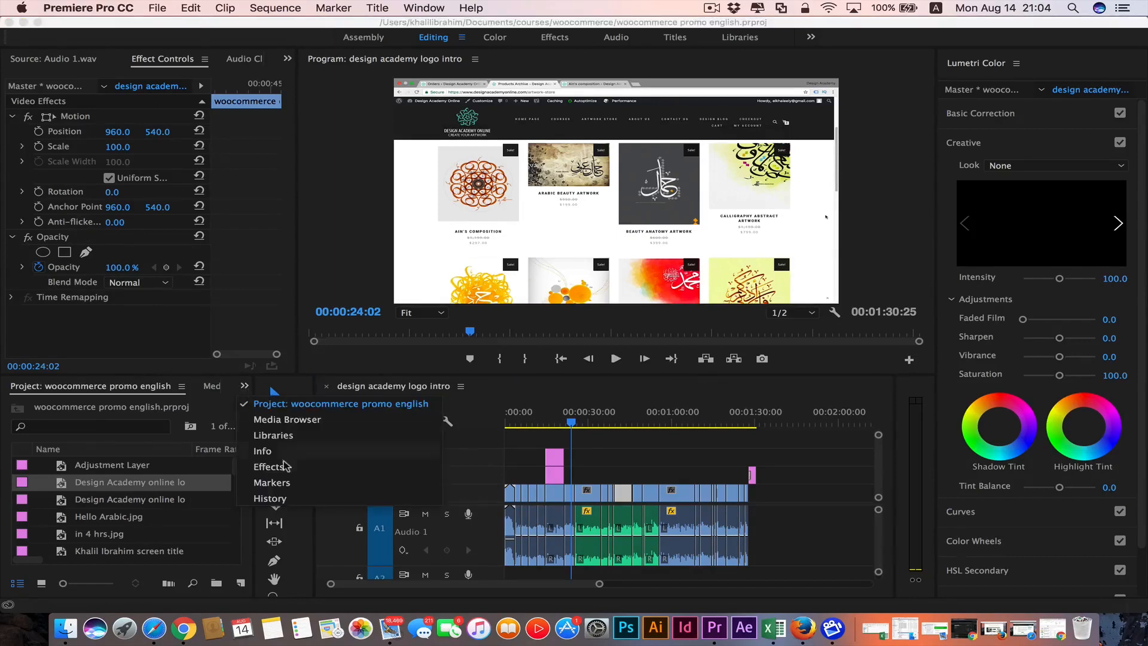
pyautogui.click(269, 467)
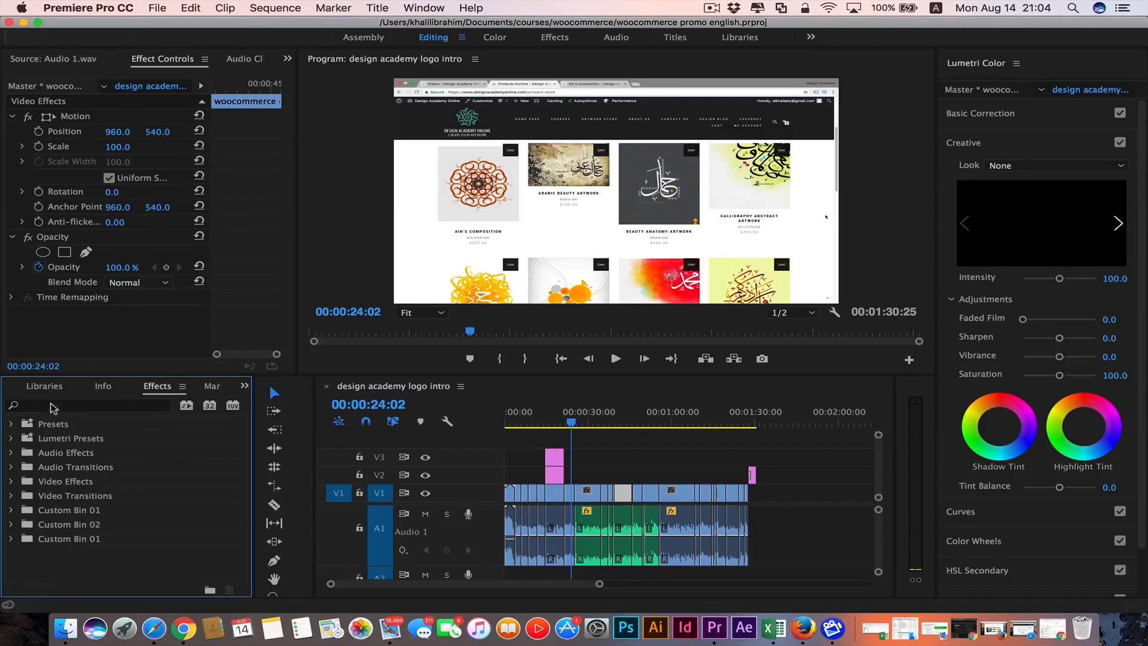
pyautogui.click(245, 386)
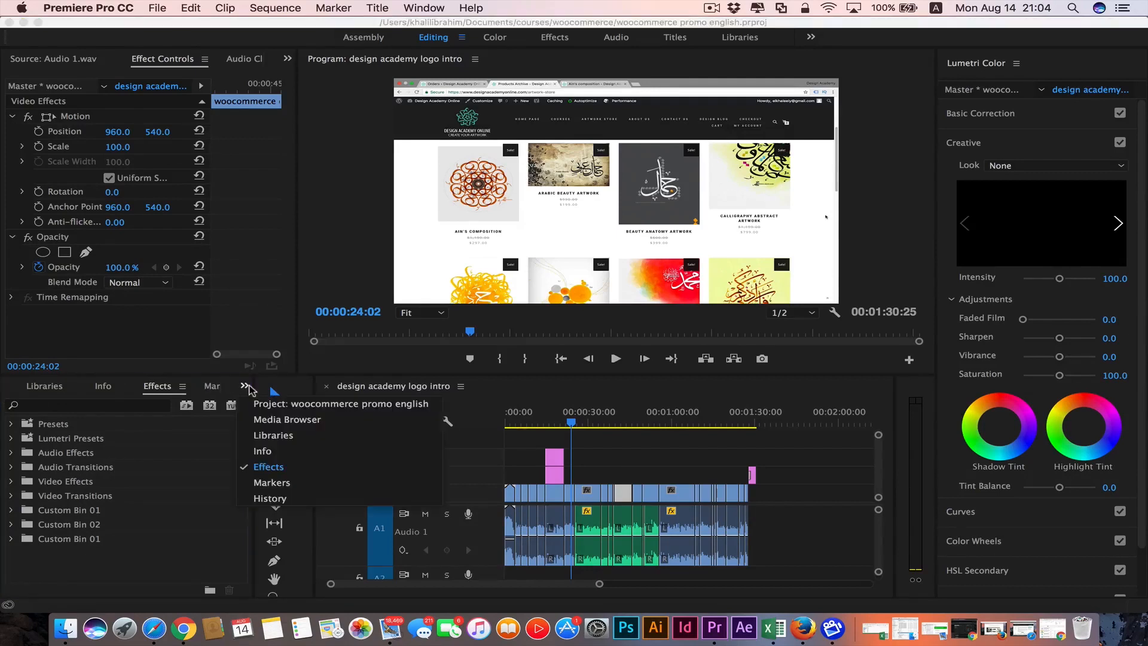
pyautogui.click(266, 405)
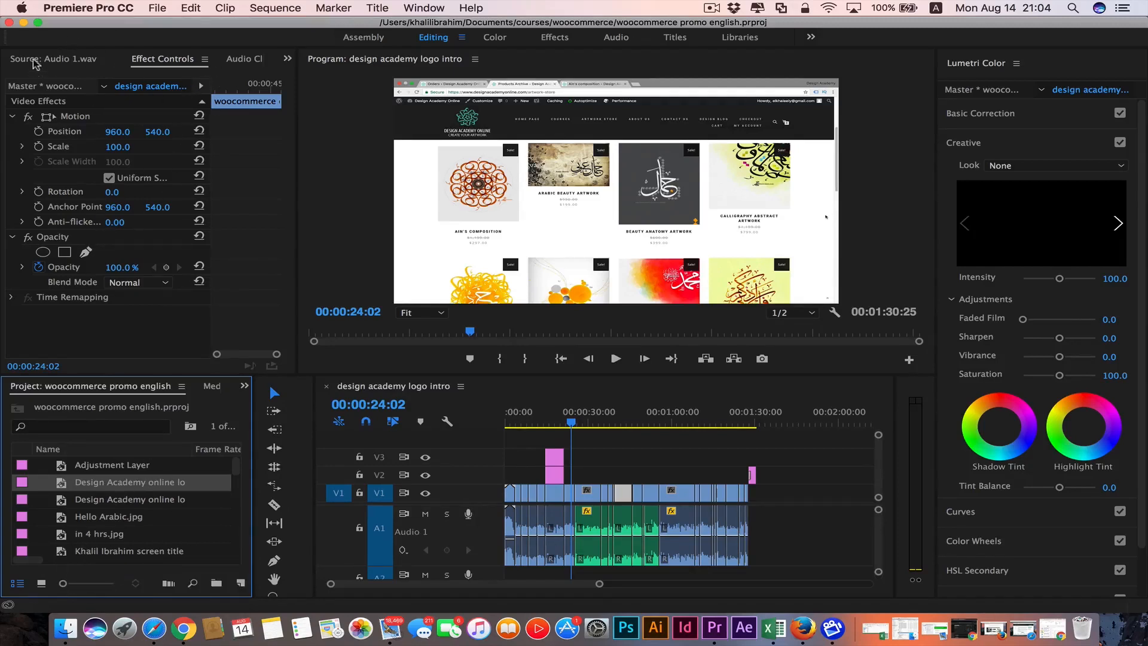
pyautogui.click(289, 59)
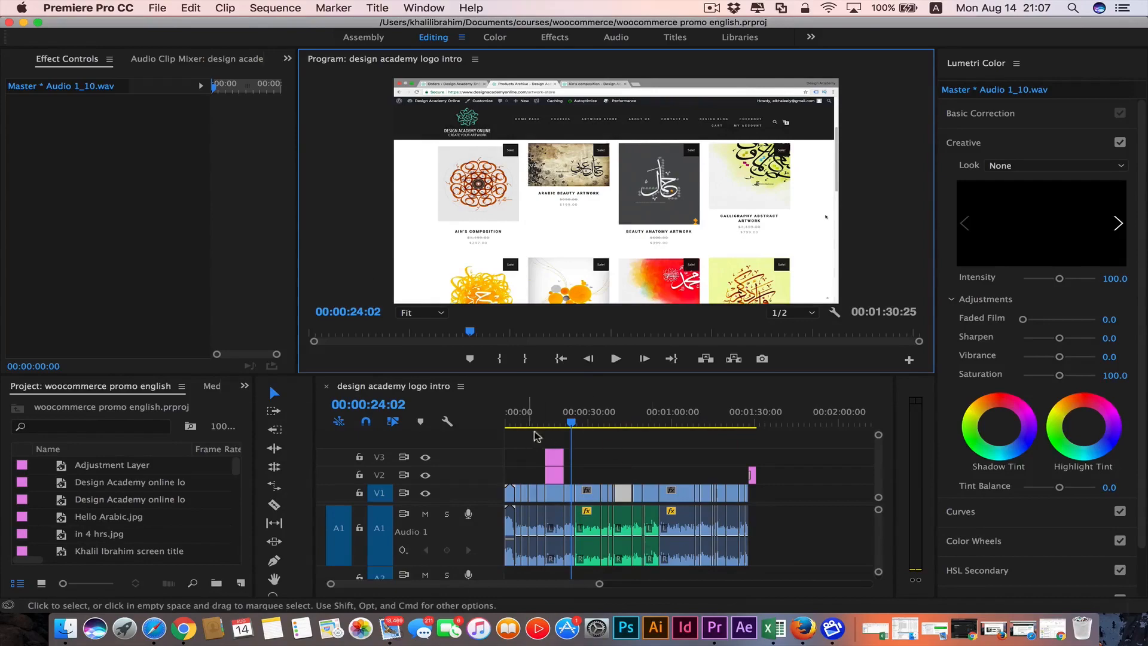
# Scrub the sequence to 00:00:48:20 and on to its end at 00:01:30:24.
pyautogui.press('-')
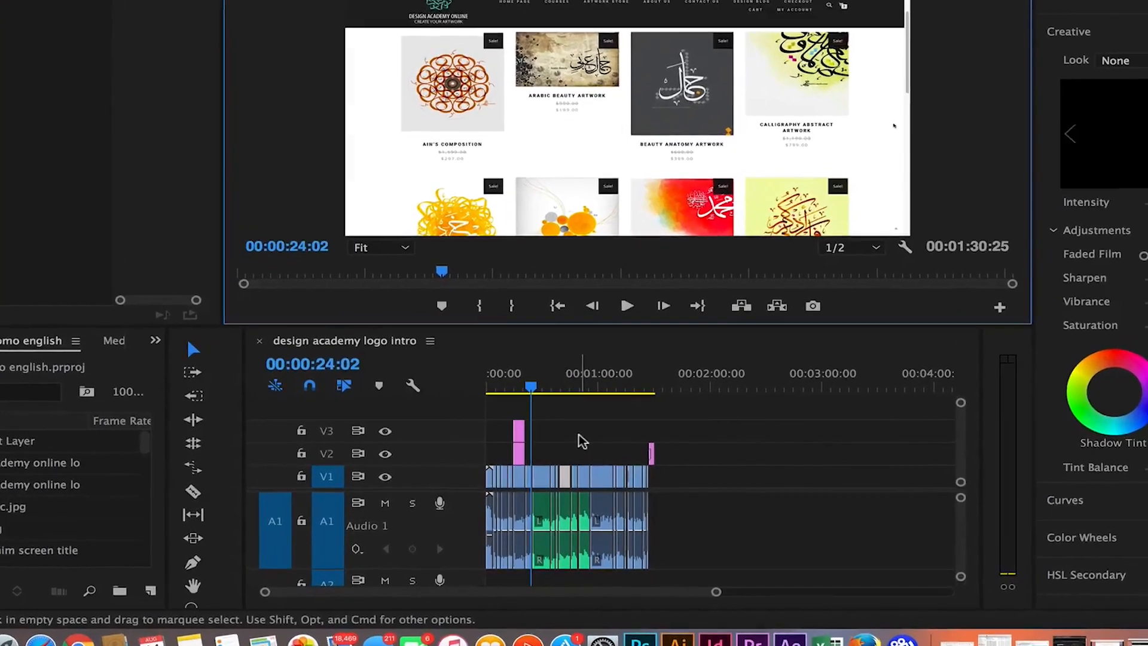
pyautogui.press('=')
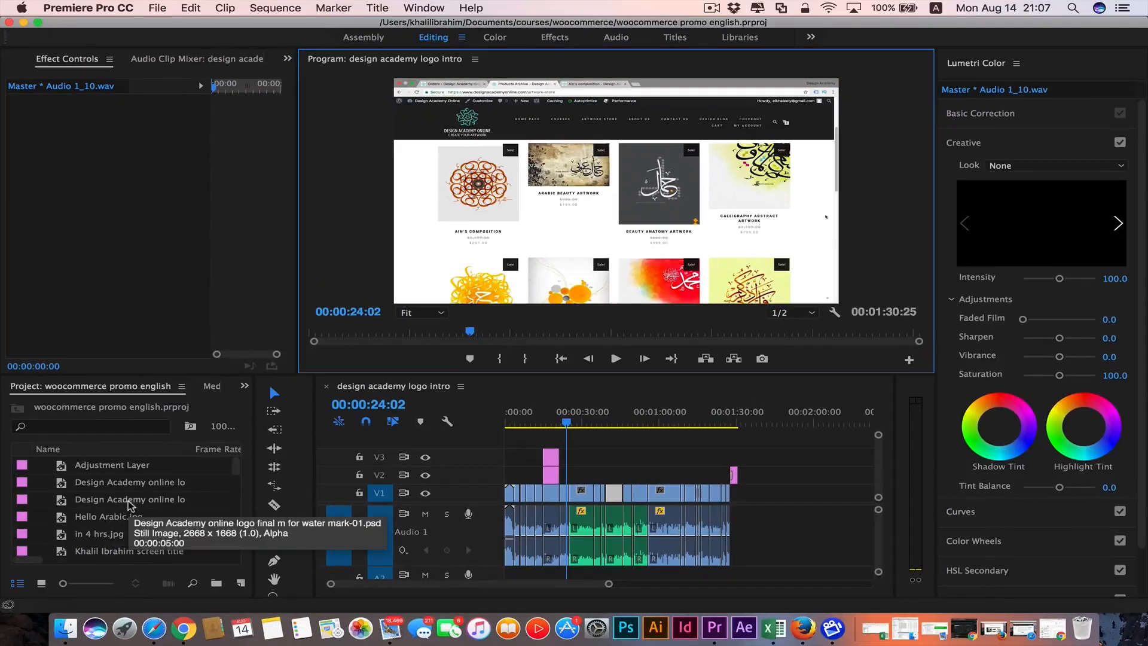
pyautogui.scroll(-5, 128, 501)
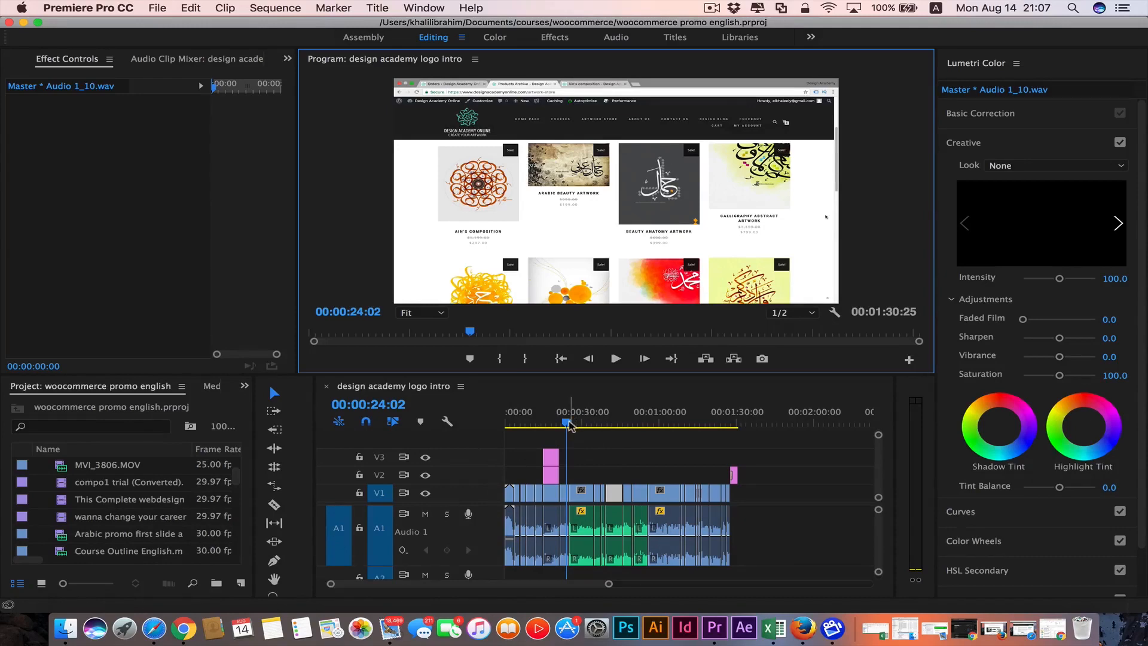
pyautogui.moveTo(572, 423); pyautogui.dragTo(630, 426)
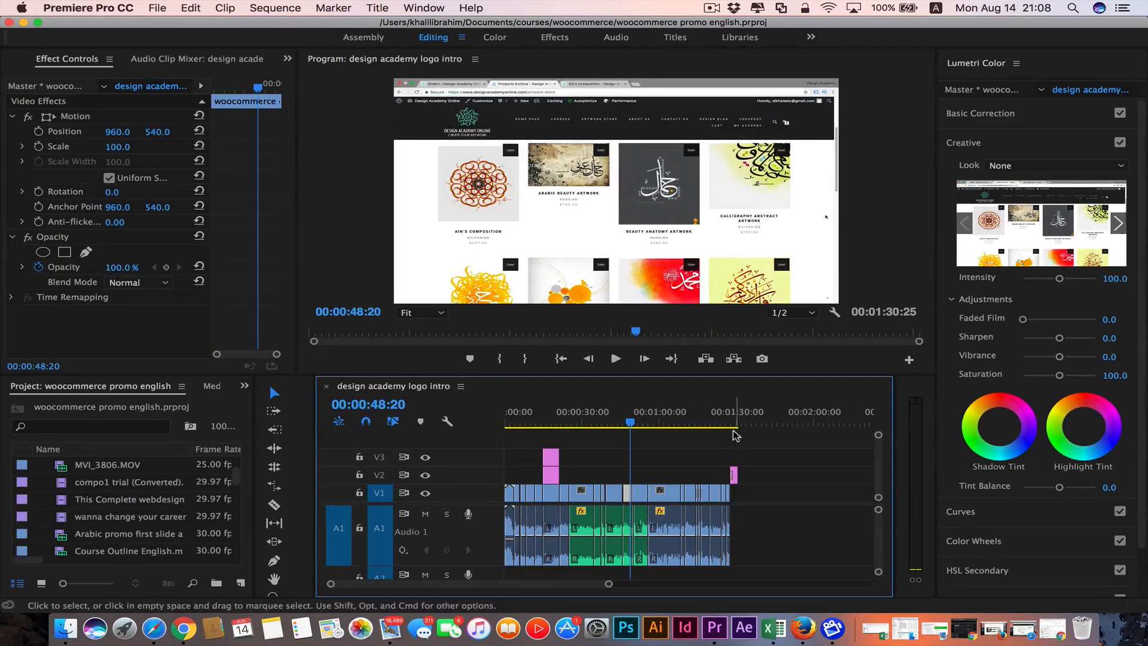
pyautogui.moveTo(631, 423); pyautogui.dragTo(736, 426)
pyautogui.click(672, 358)
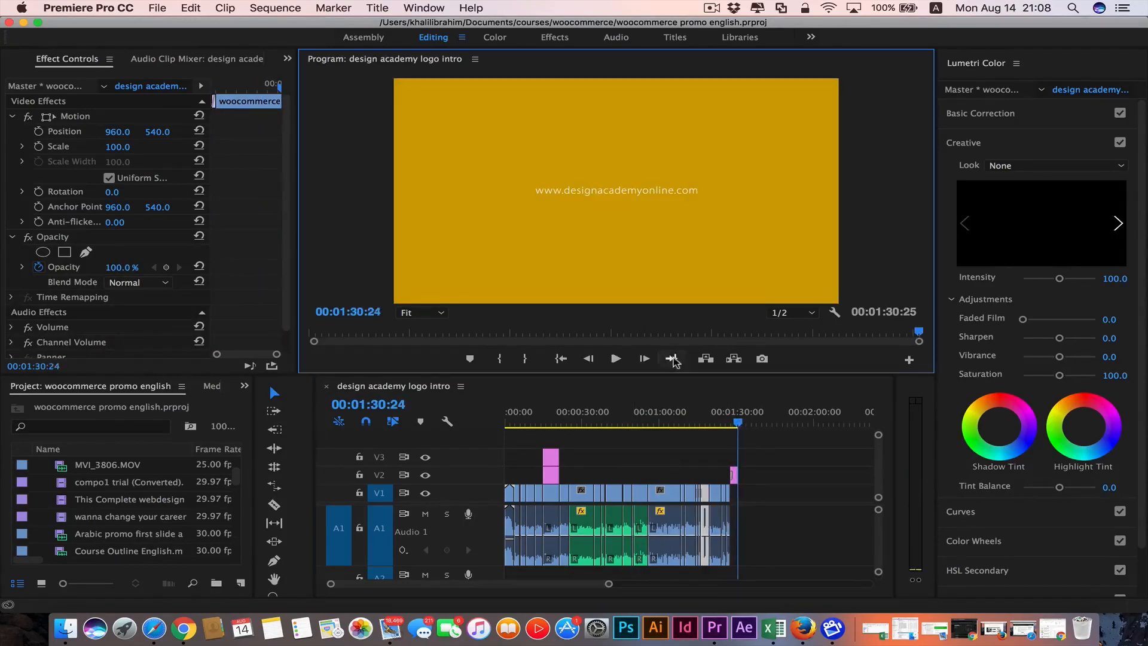
# Preview several points of the sequence, play it from about 00:00:36 and stop playback at 00:00:42:21.
pyautogui.click(655, 423)
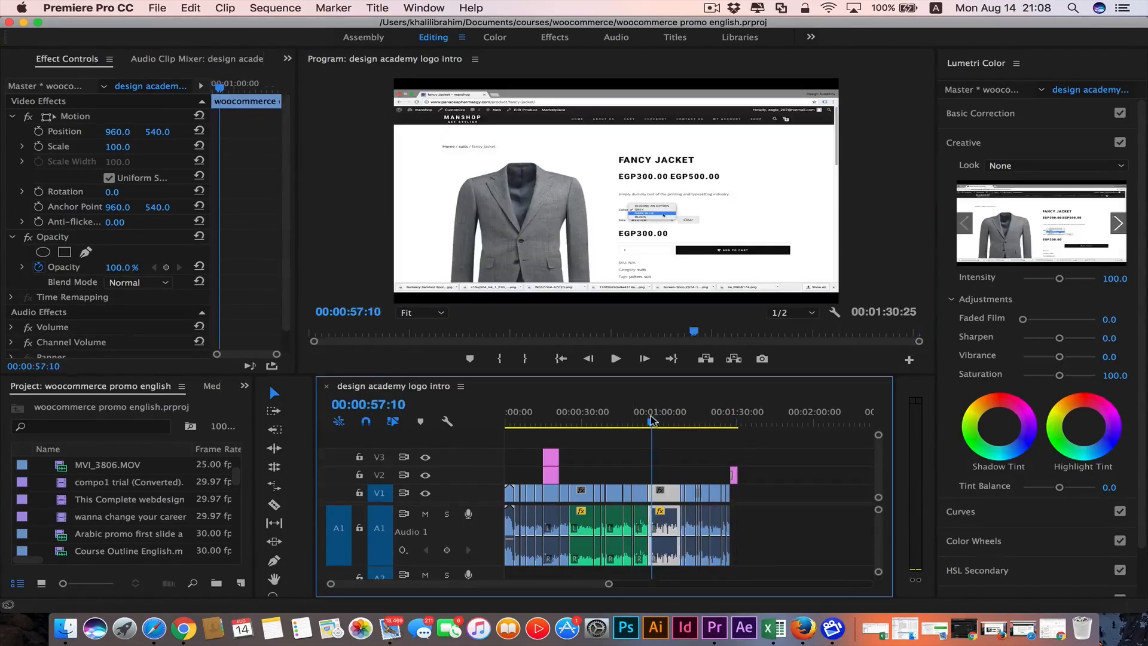
pyautogui.click(620, 422)
pyautogui.click(655, 422)
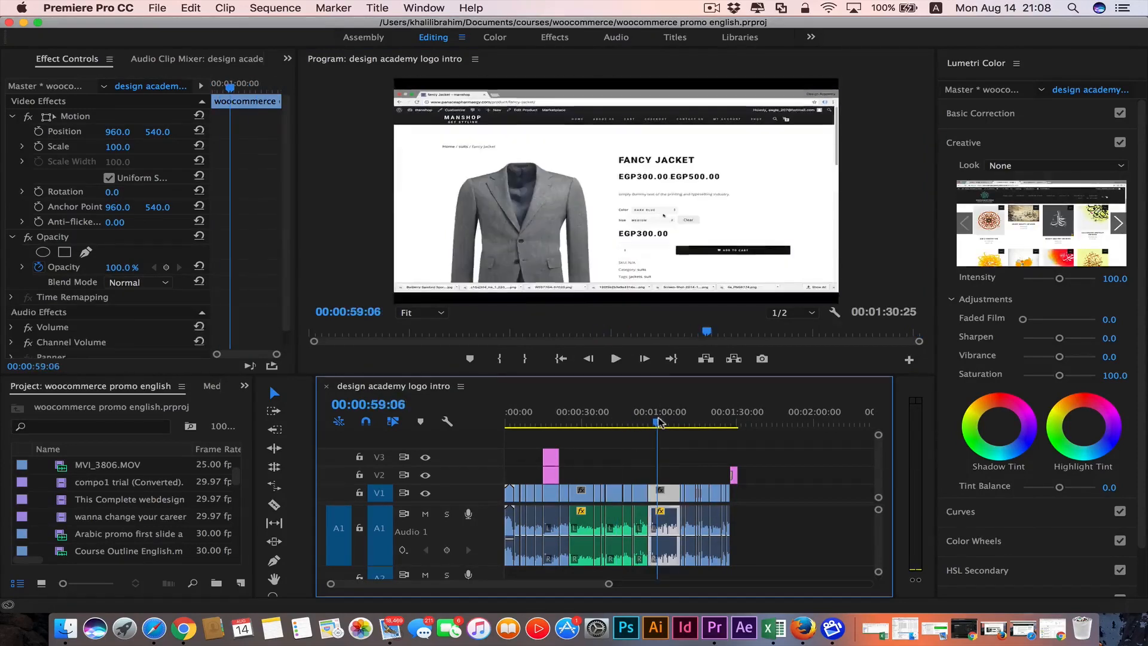
pyautogui.click(686, 422)
pyautogui.click(615, 422)
pyautogui.click(601, 422)
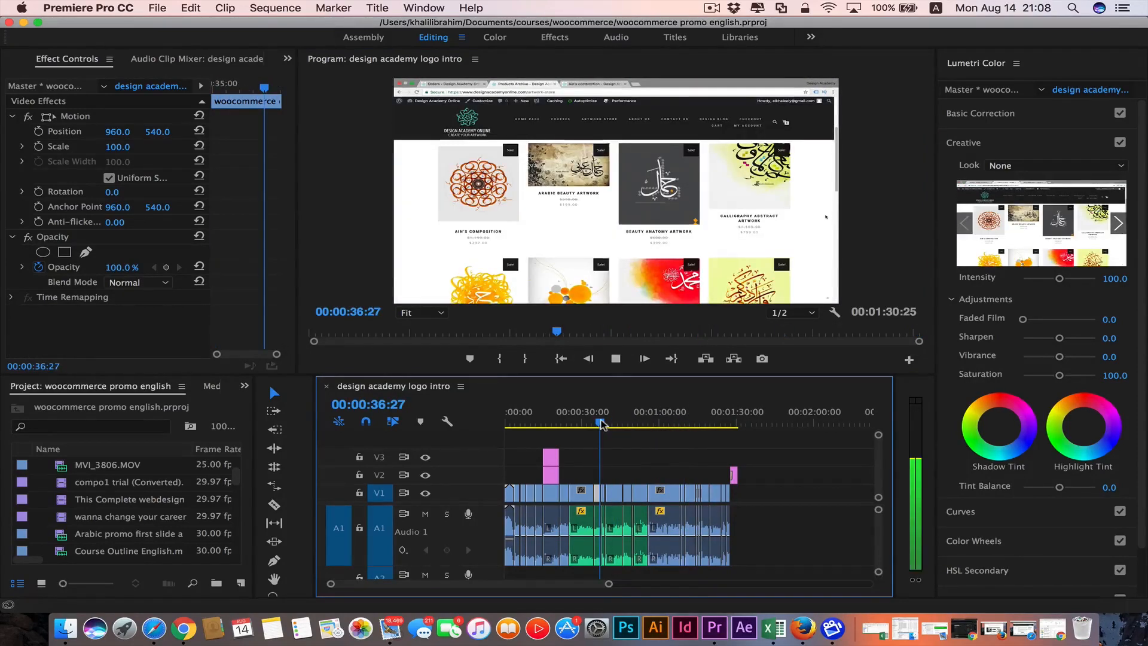
pyautogui.press('space')
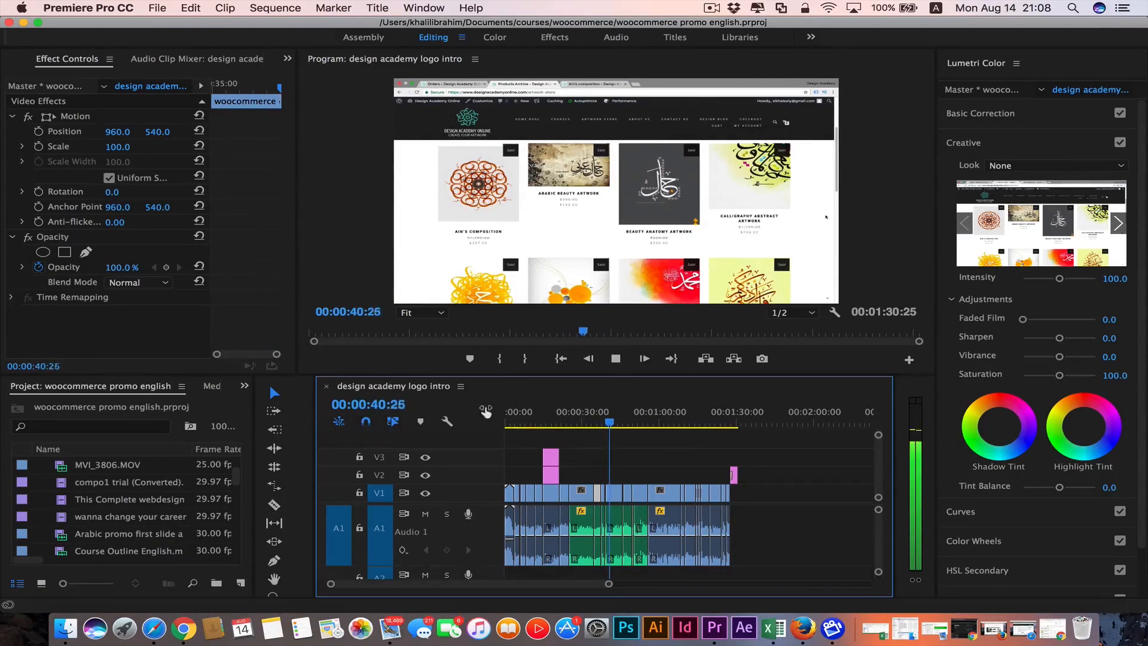
pyautogui.press('space')
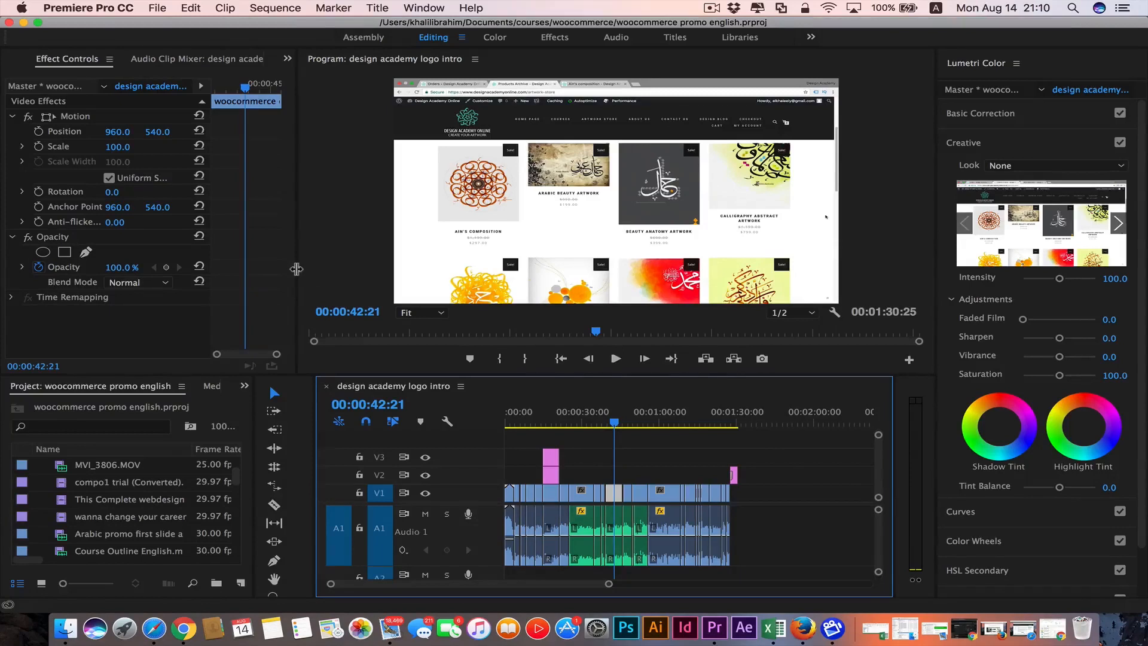
# Resize the panels around the Program monitor and reduce the height of audio track A1 in the timeline.
pyautogui.moveTo(297, 269); pyautogui.dragTo(240, 269)
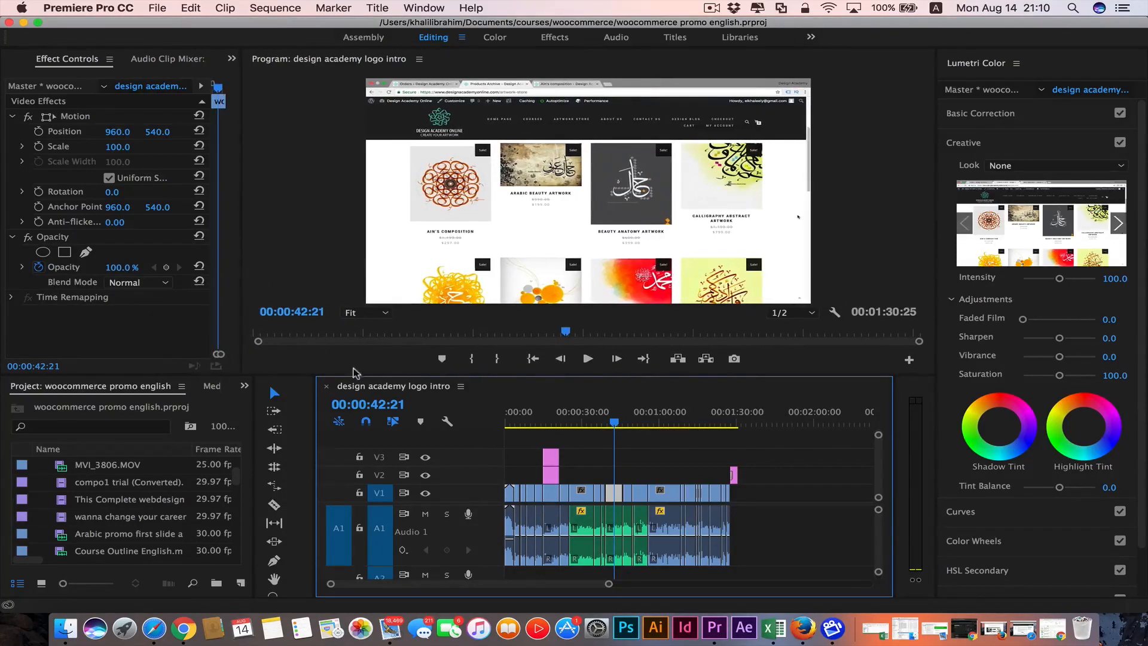
pyautogui.moveTo(356, 375); pyautogui.dragTo(354, 444)
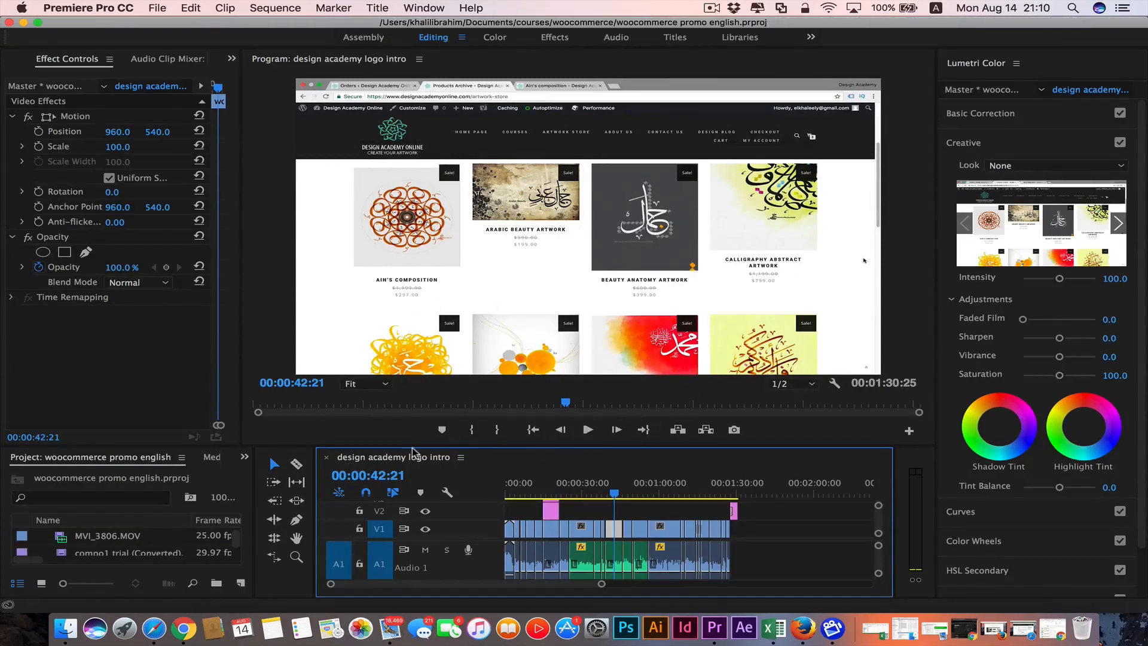
pyautogui.moveTo(412, 447); pyautogui.dragTo(413, 375)
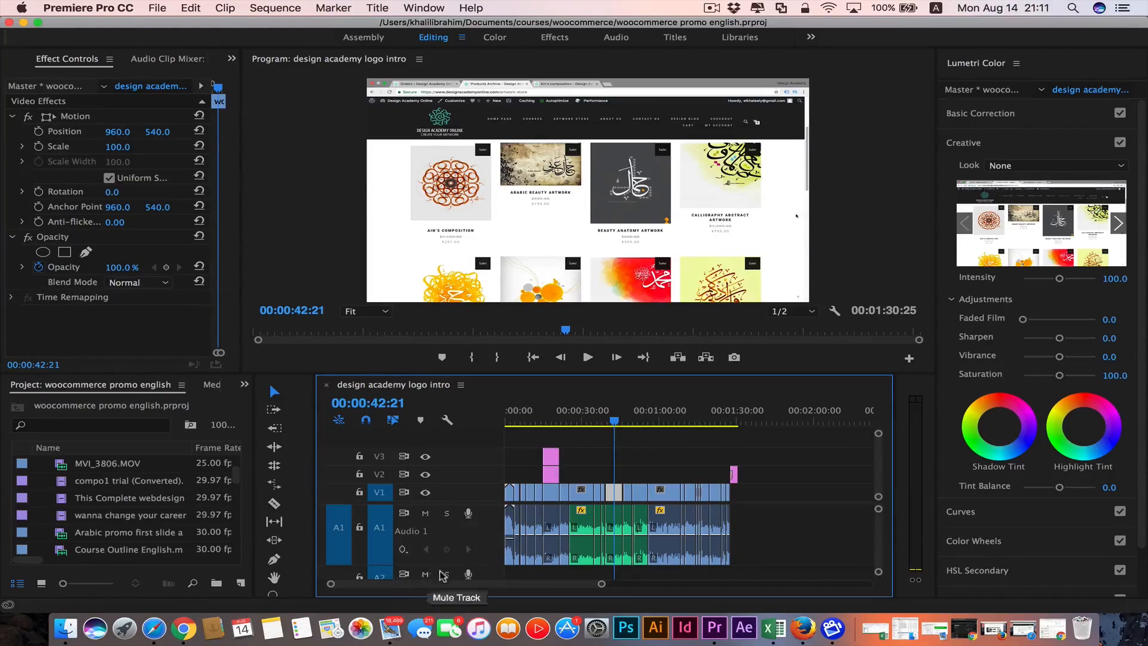
pyautogui.moveTo(456, 563); pyautogui.dragTo(459, 529)
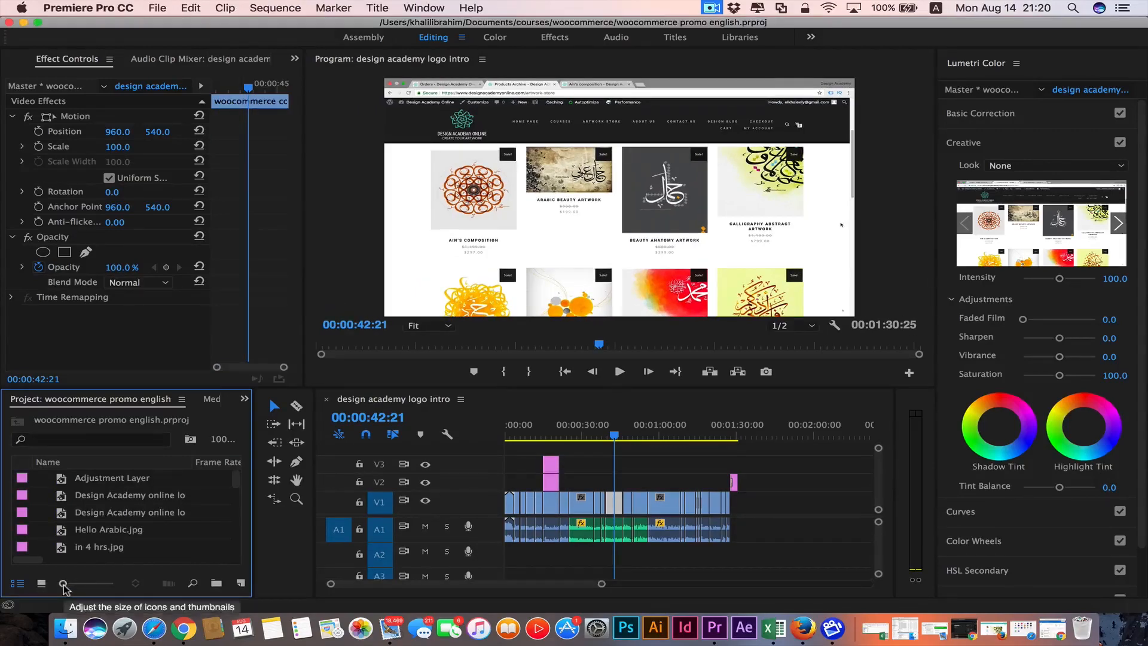
# Zoom the timeline in and out around the playhead and set the Program monitor's zoom level to Fit.
pyautogui.moveTo(64, 584)
pyautogui.mouseDown()
pyautogui.moveTo(124, 589)
pyautogui.moveTo(63, 584)
pyautogui.mouseUp()
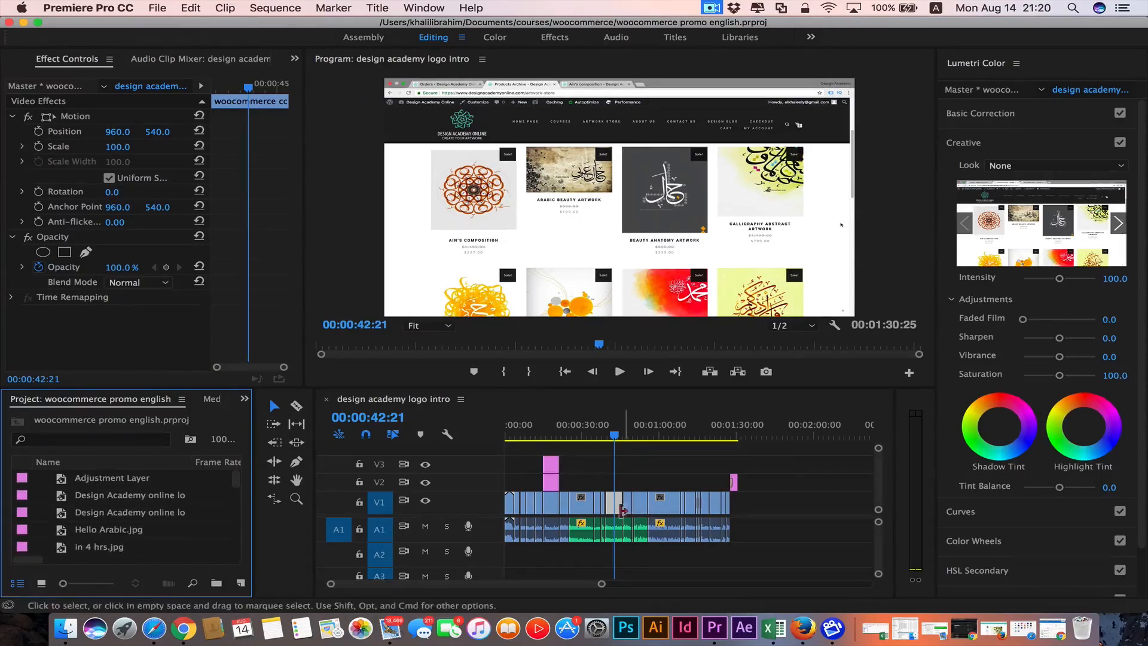
pyautogui.scroll(10, 619, 521)
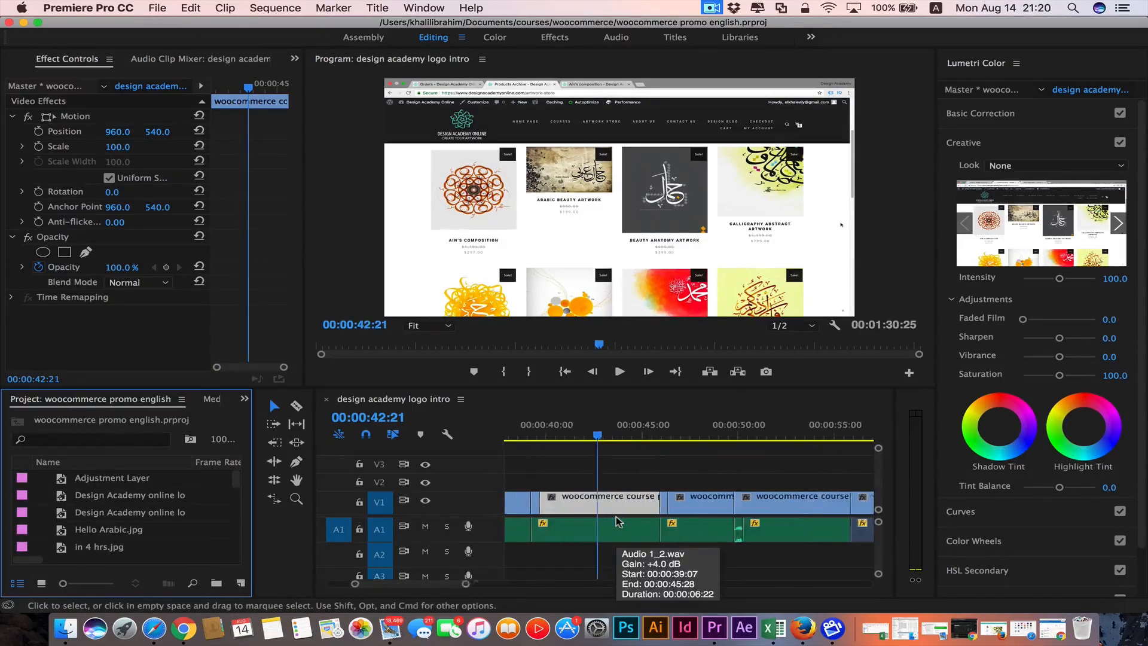
pyautogui.scroll(-6, 619, 522)
pyautogui.scroll(-5, 619, 522)
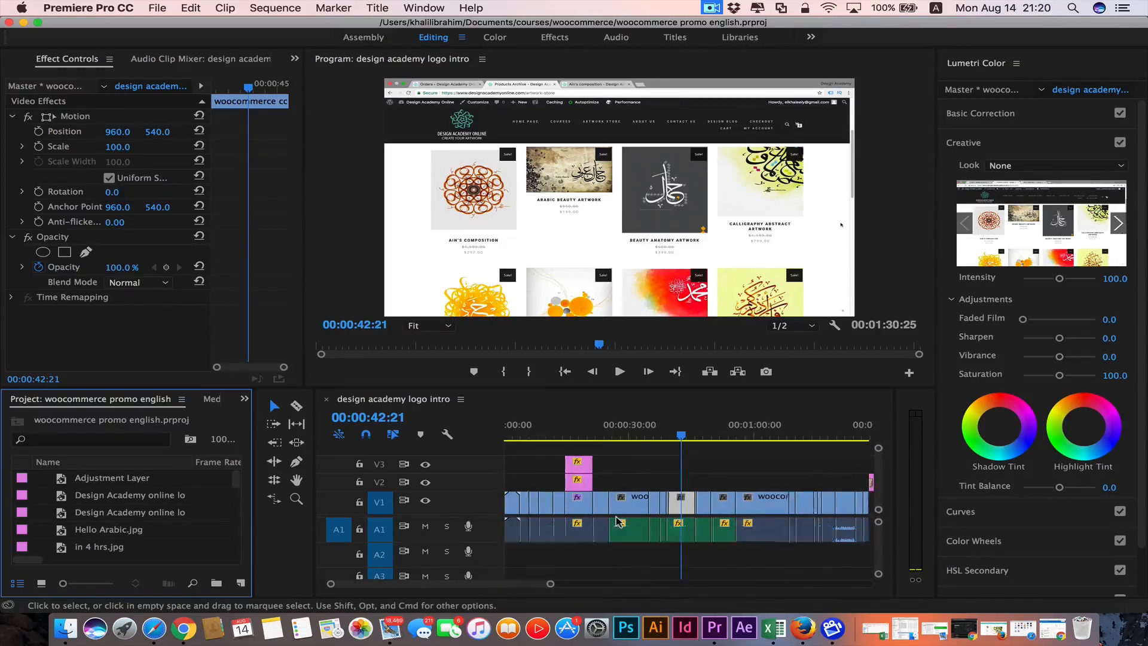
pyautogui.scroll(3, 619, 521)
pyautogui.scroll(-2, 619, 521)
pyautogui.scroll(-4, 619, 522)
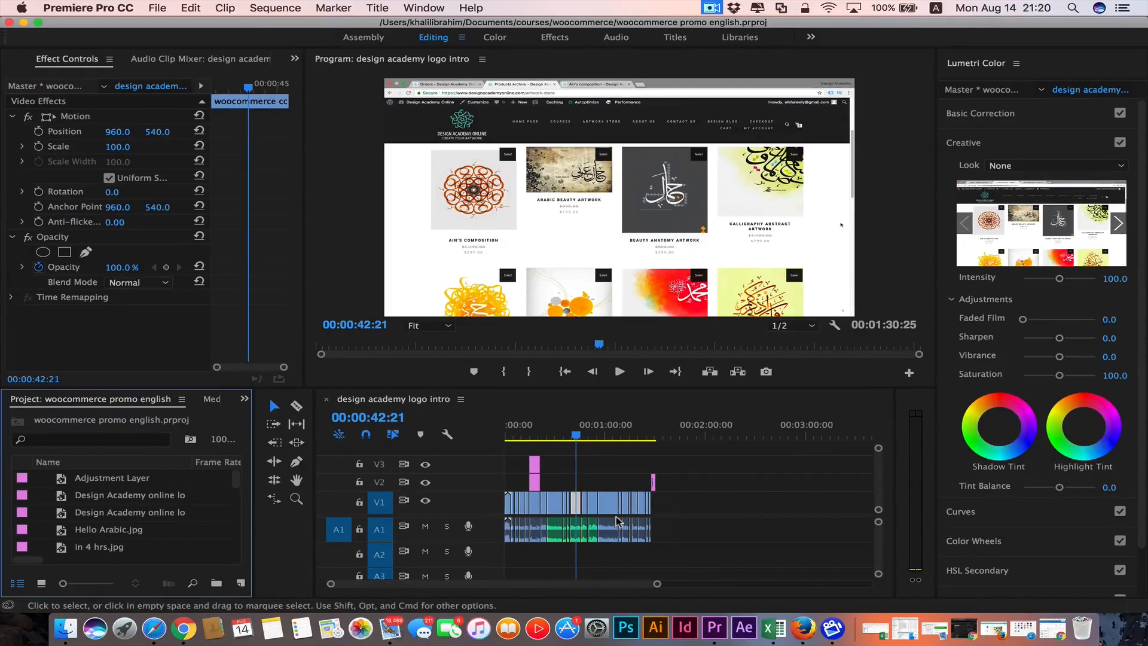
pyautogui.click(449, 326)
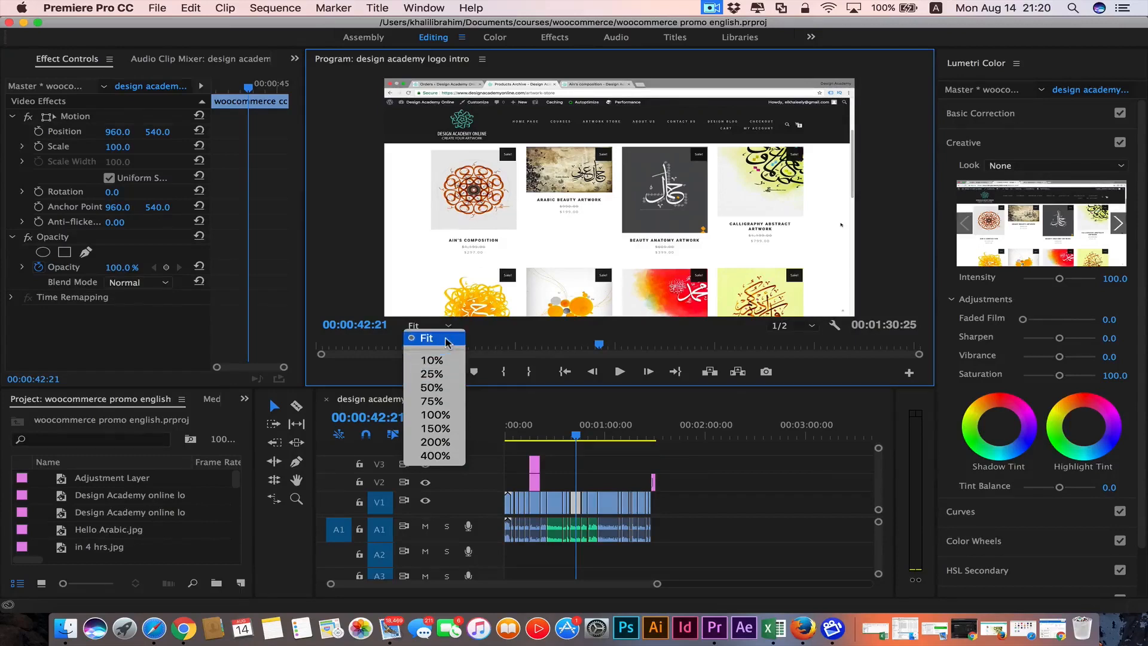
pyautogui.click(448, 340)
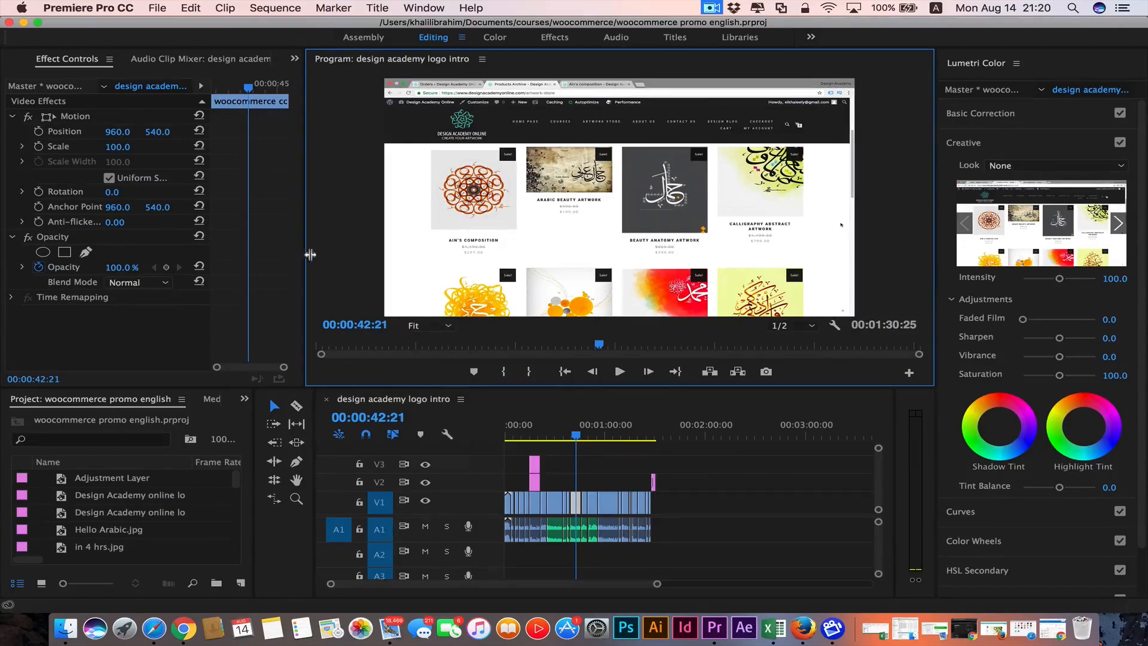
# Widen the Effect Controls panel and dock the Tools panel as a narrow full-height column at the workspace's left edge.
pyautogui.moveTo(310, 254); pyautogui.dragTo(330, 252)
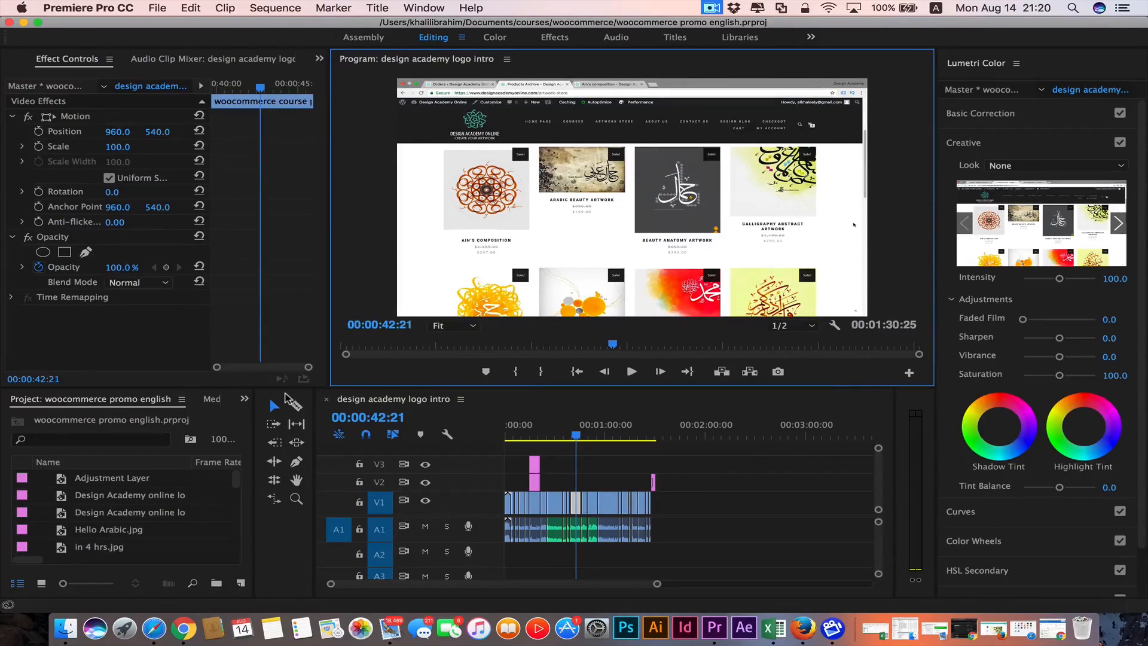
pyautogui.moveTo(286, 398); pyautogui.dragTo(4, 316)
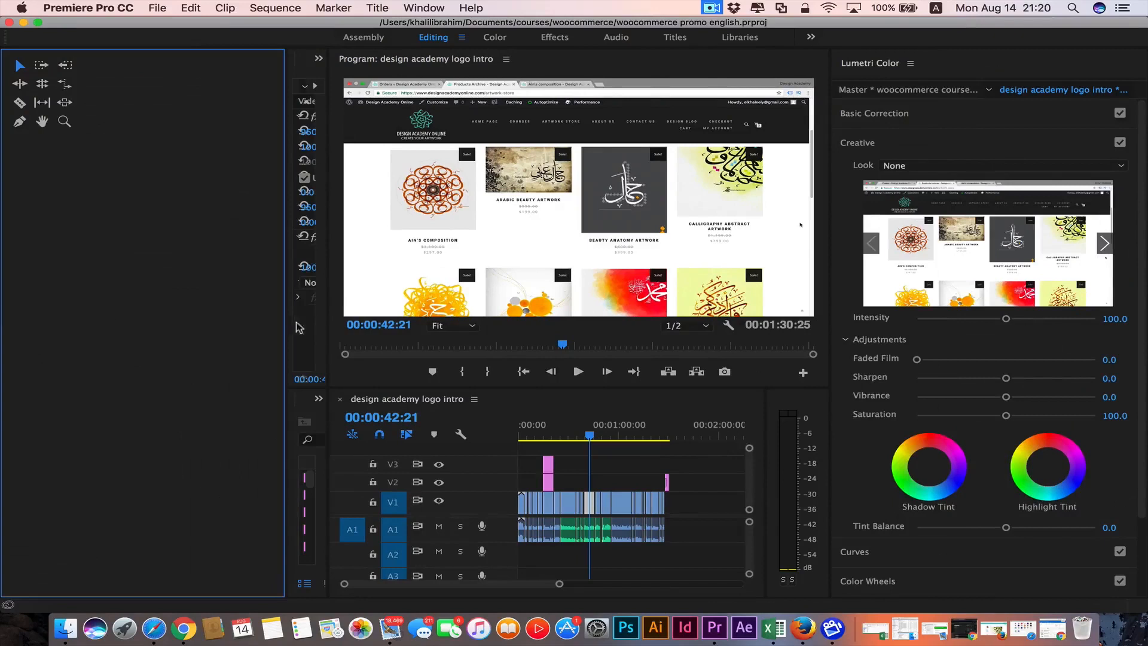
pyautogui.moveTo(287, 330); pyautogui.dragTo(52, 317)
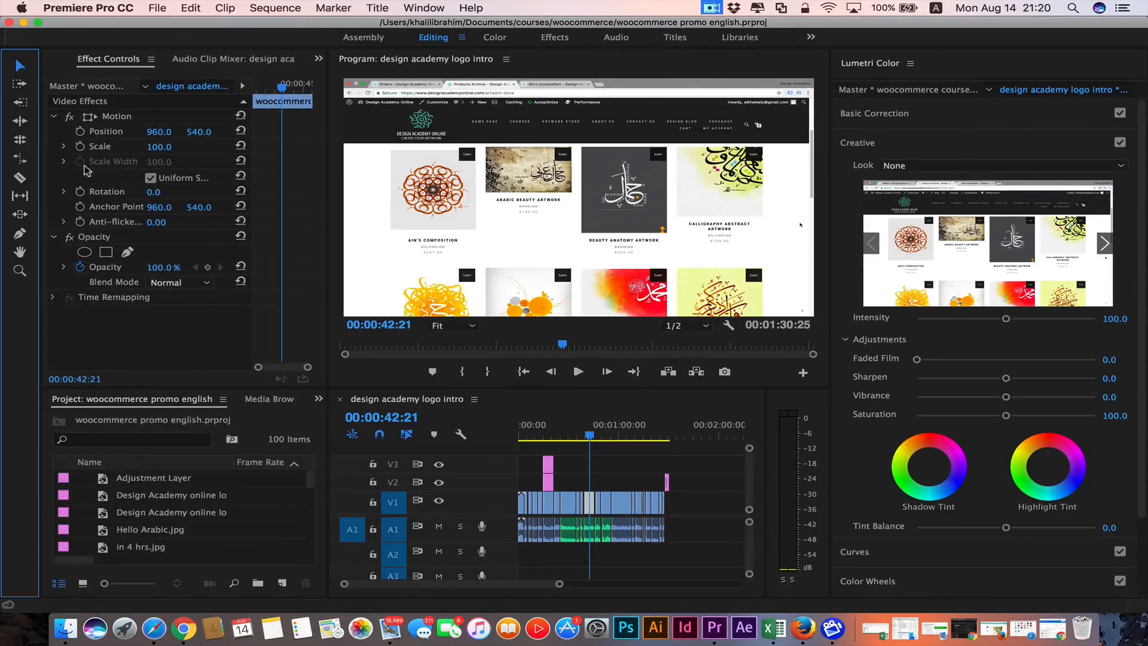
# Save the current panel layout as a new workspace named with the owner's first name followed by "workspace".
pyautogui.click(425, 8)
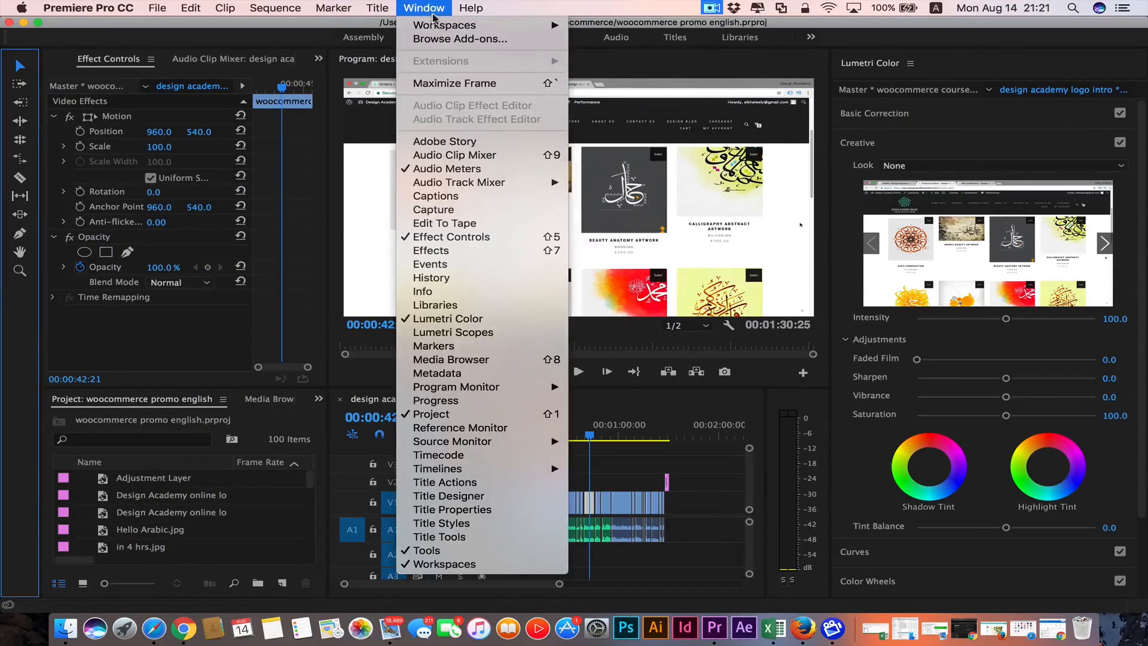
pyautogui.moveTo(435, 26)
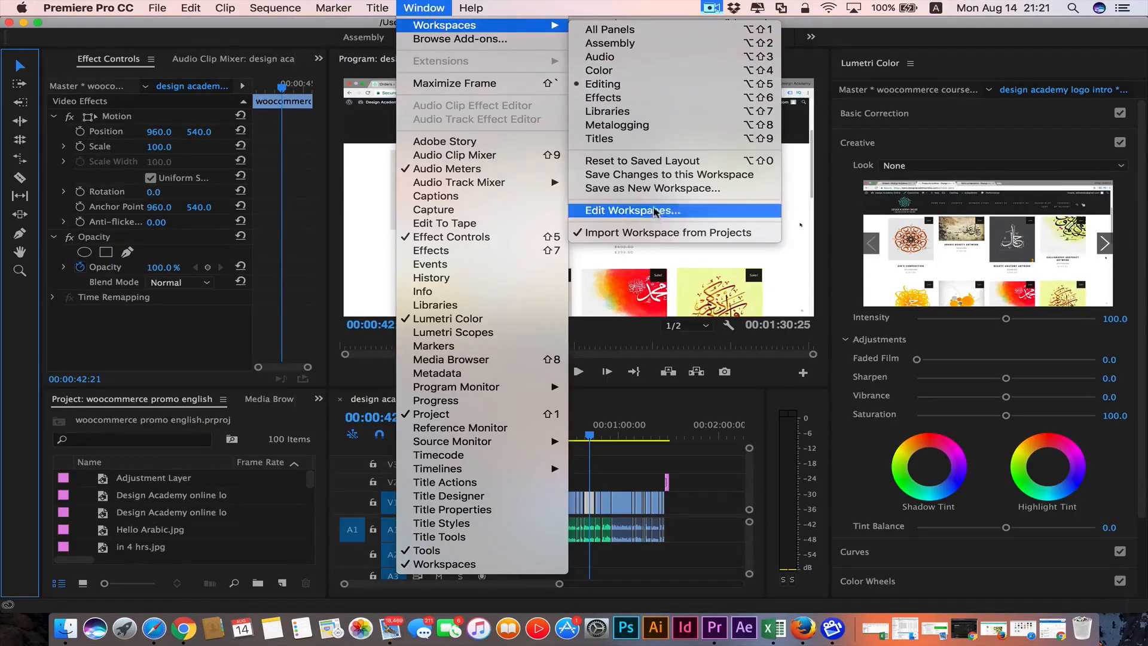
pyautogui.click(687, 190)
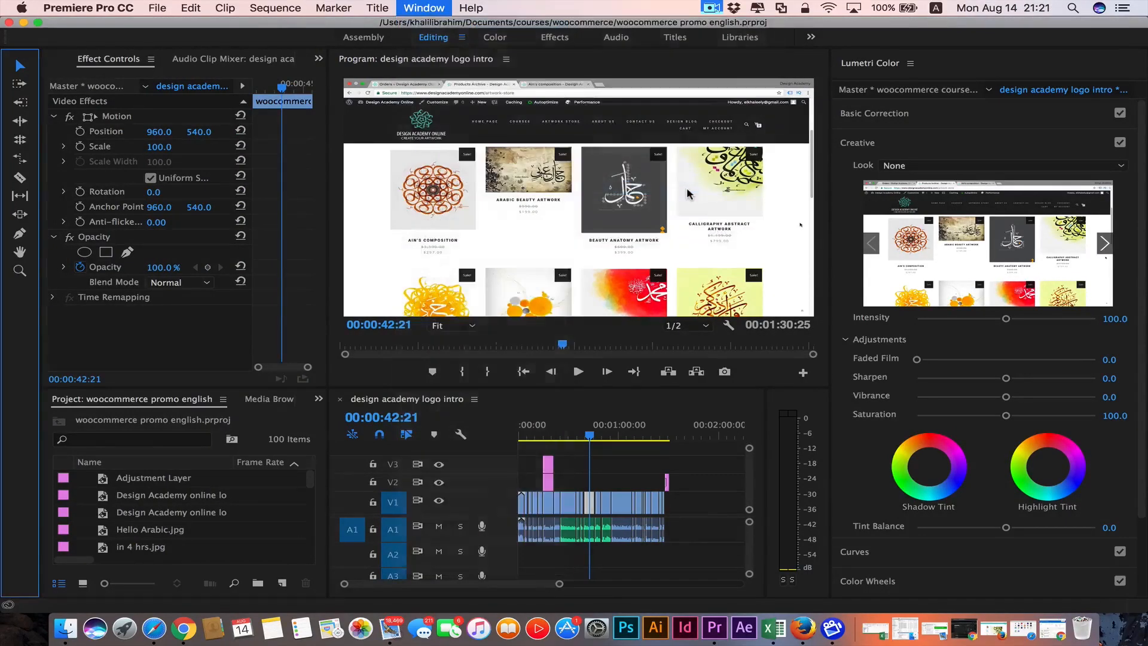
pyautogui.write('khal')
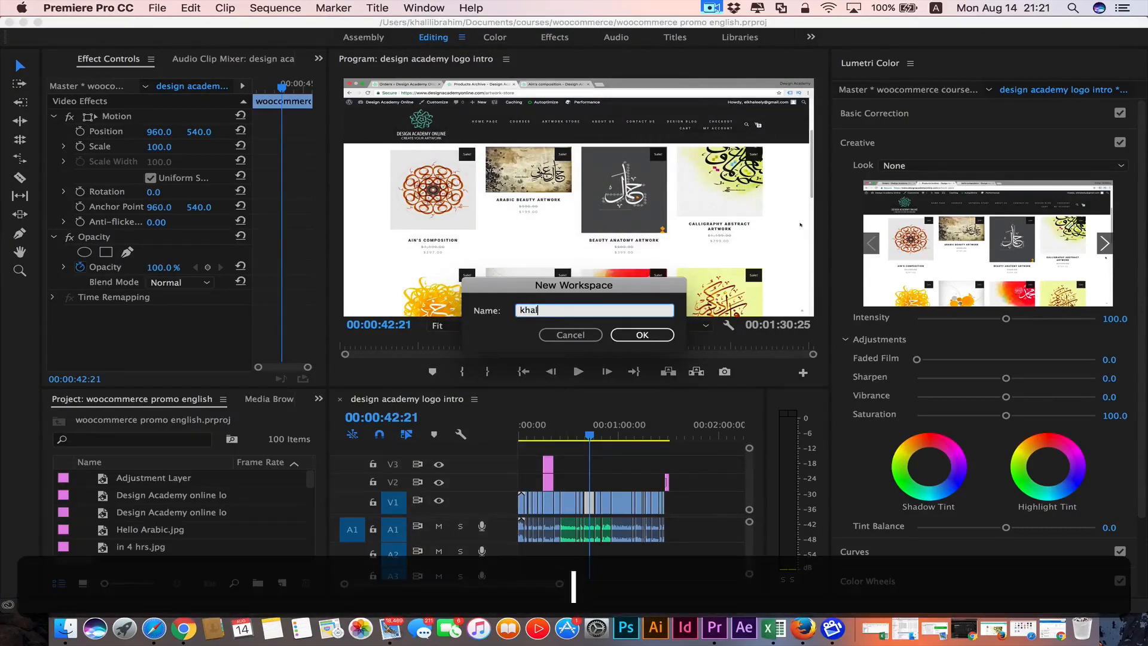
pyautogui.write('l')
pyautogui.press('BackSpace')
pyautogui.write("l's workspace")
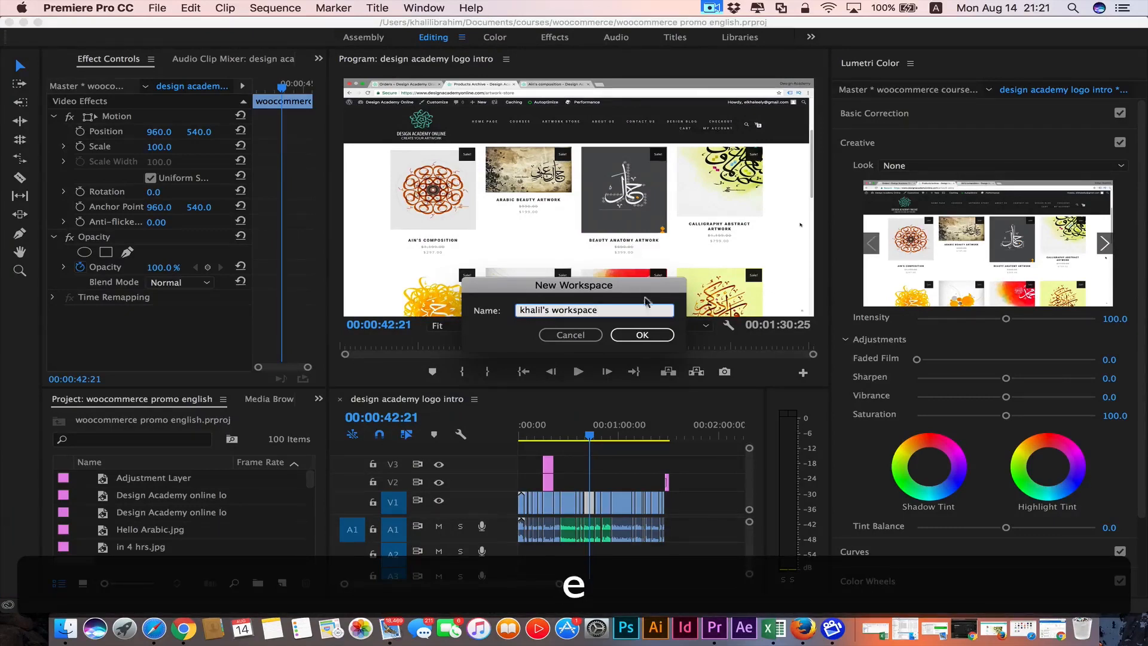
pyautogui.click(640, 335)
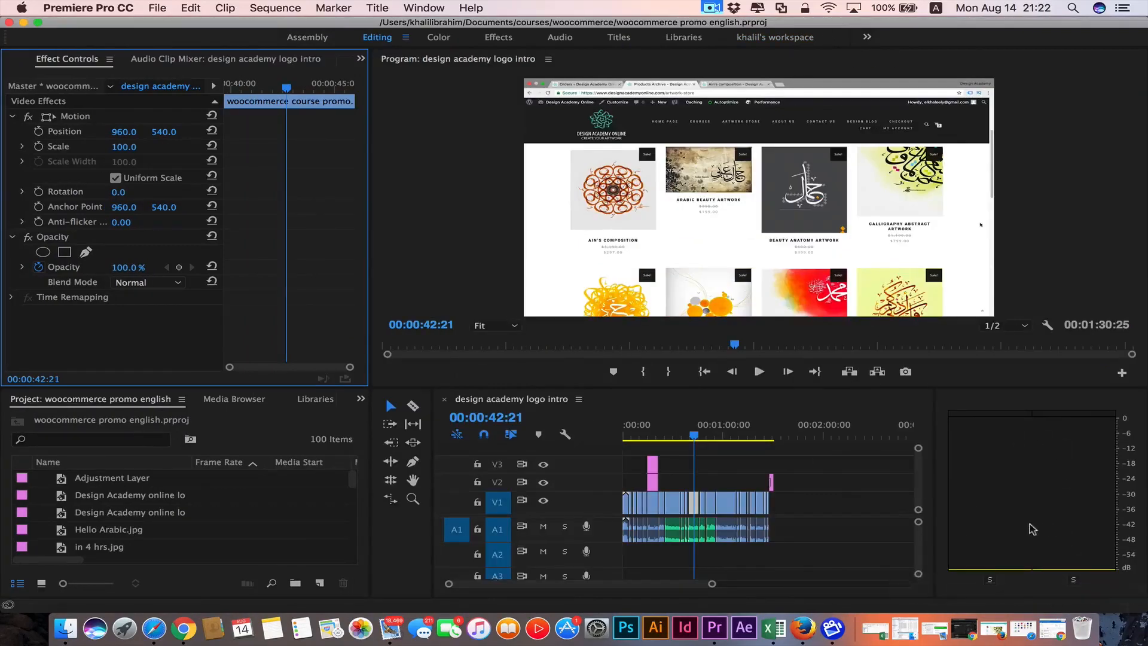
# Move the timeline playhead back to the edit point at 00:00:33:11, preview the sequence from there and make the Program monitor active.
pyautogui.click(823, 482)
pyautogui.press('Up')
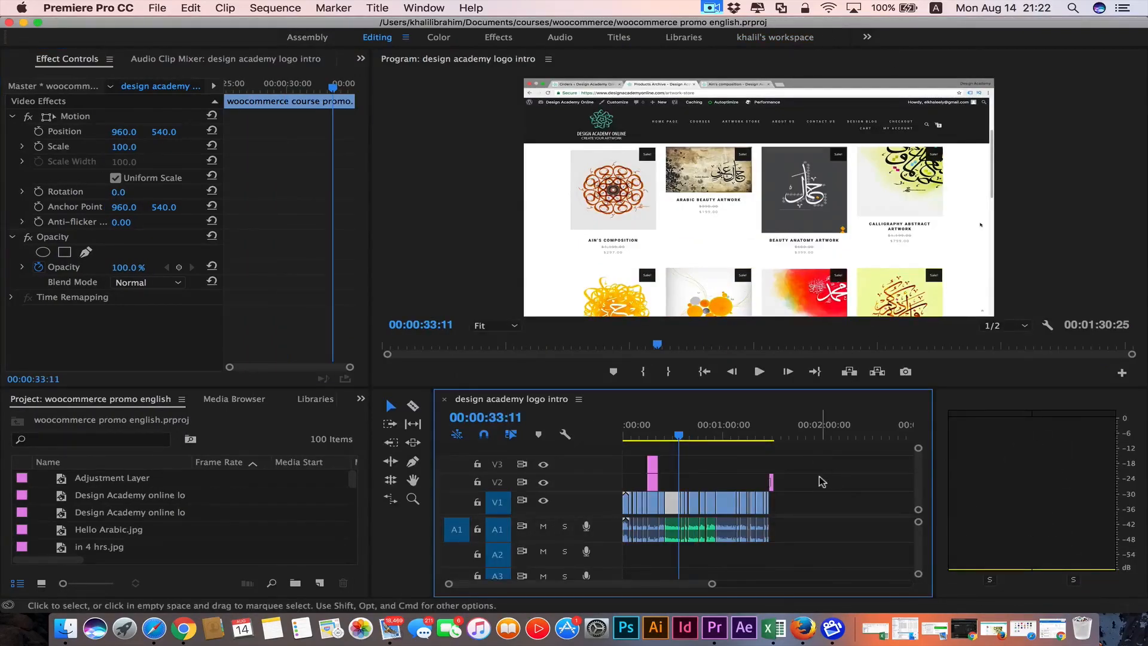
pyautogui.press('space')
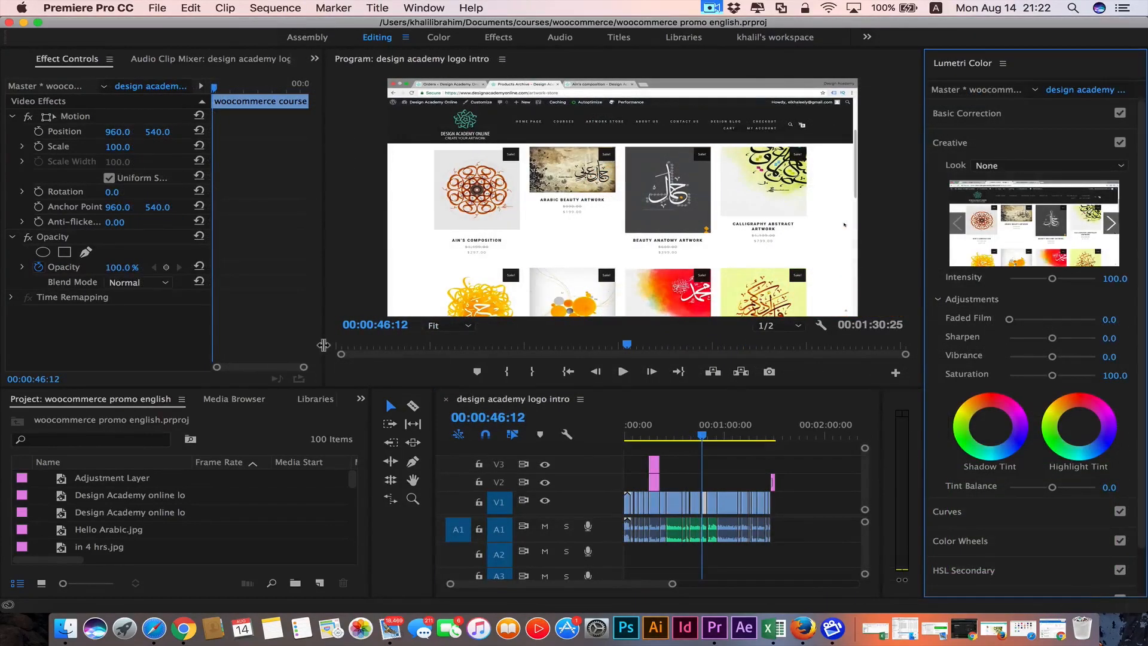
pyautogui.click(348, 288)
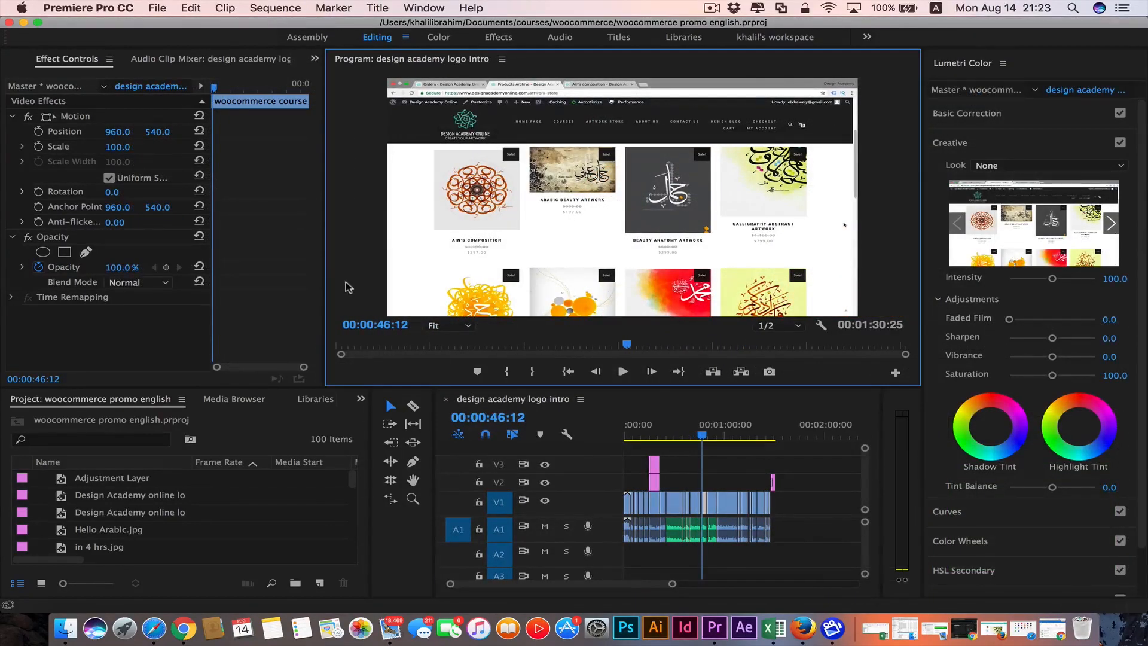